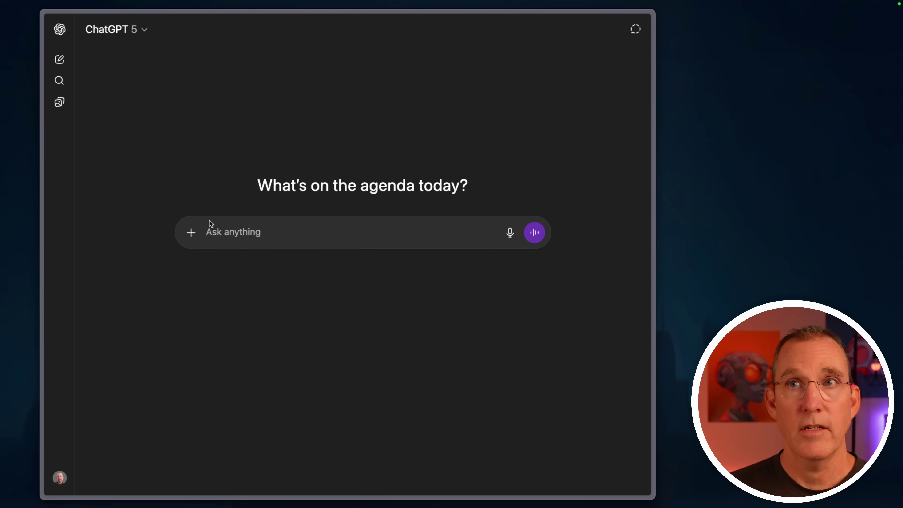
Step: Look through the Apps and connectors list in the account settings
click(190, 232)
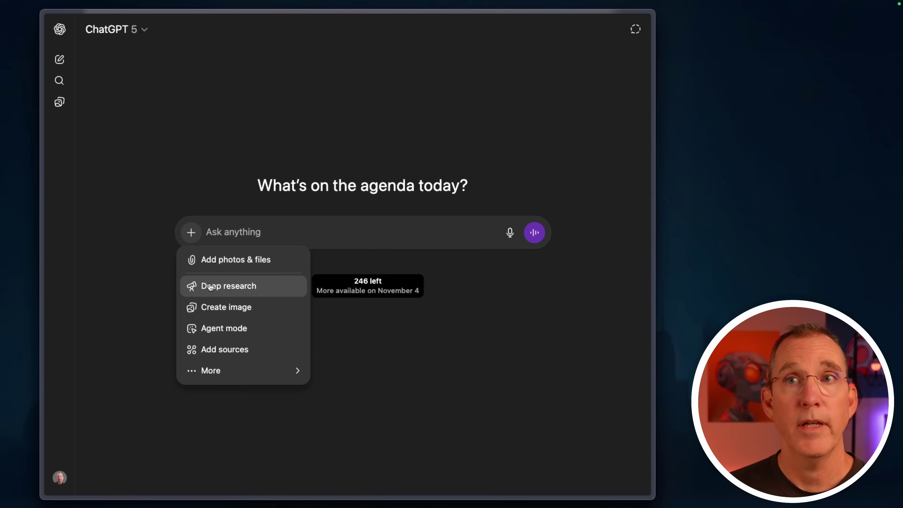
mouse_move(214, 373)
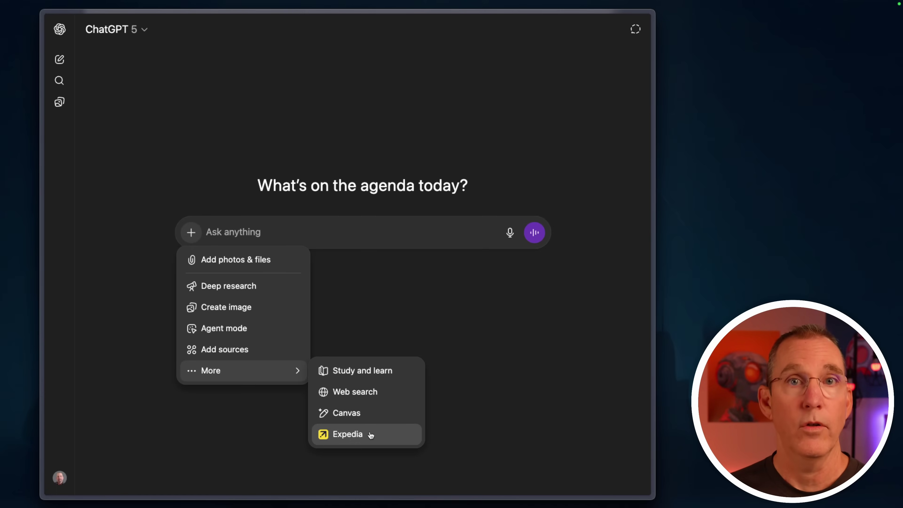
click(282, 439)
click(60, 477)
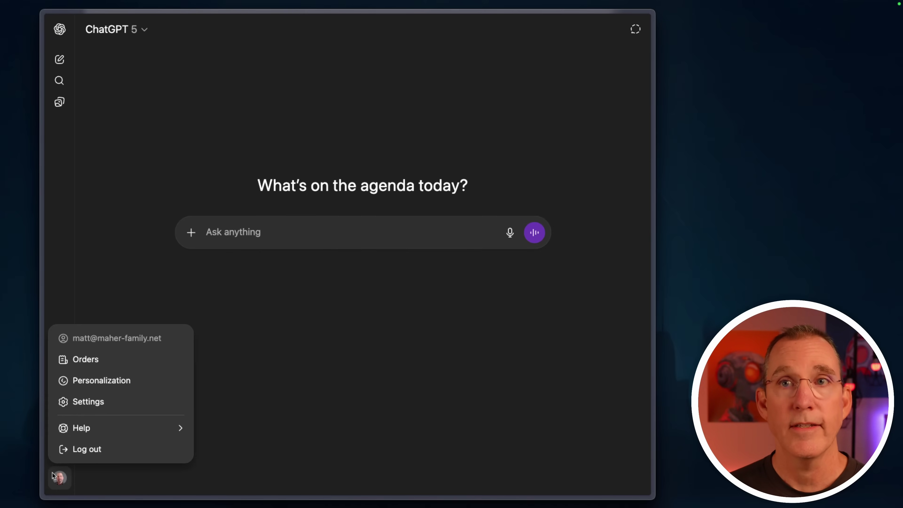
click(111, 407)
click(197, 181)
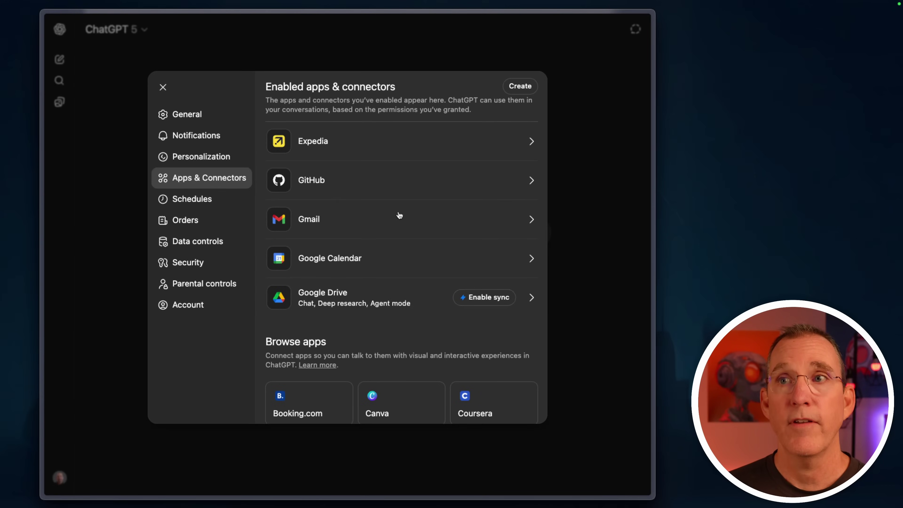
scroll(433, 287, down, 5)
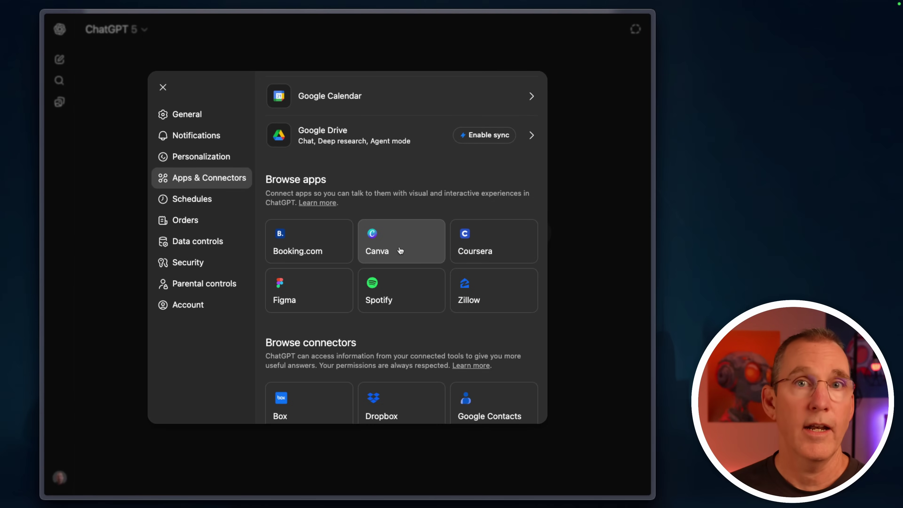
click(585, 138)
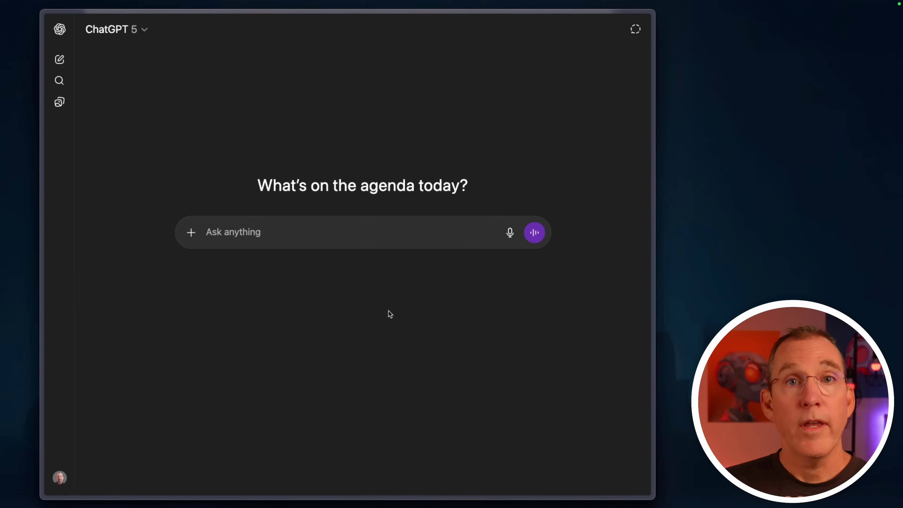
Step: Send 'spotify a modern pop playlist' with the Spotify app attached
click(191, 232)
mouse_move(224, 368)
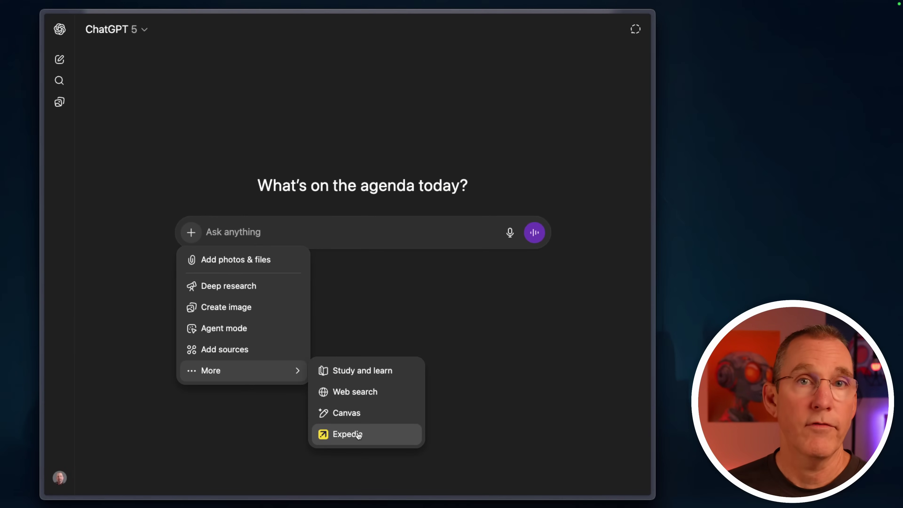
click(393, 273)
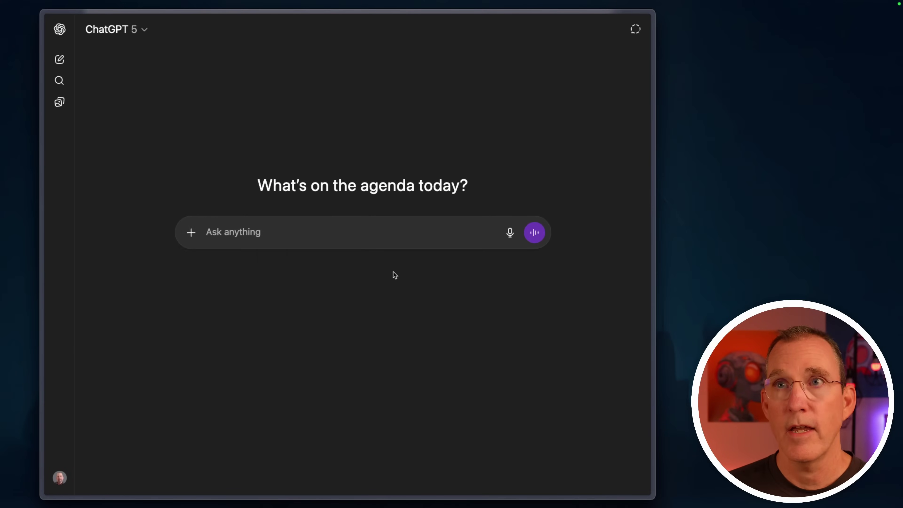
click(242, 233)
text(spotify a)
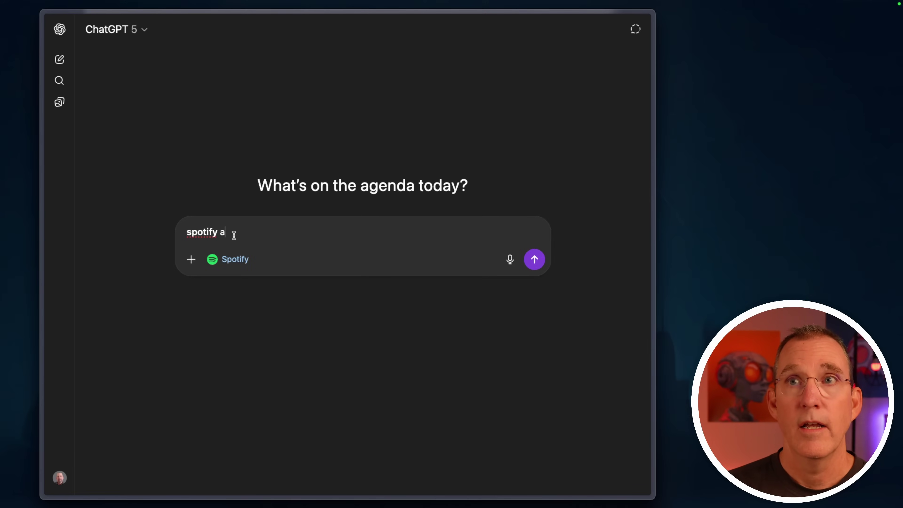
key(super+a)
key(BackSpace)
key(BackSpace)
text(@sp)
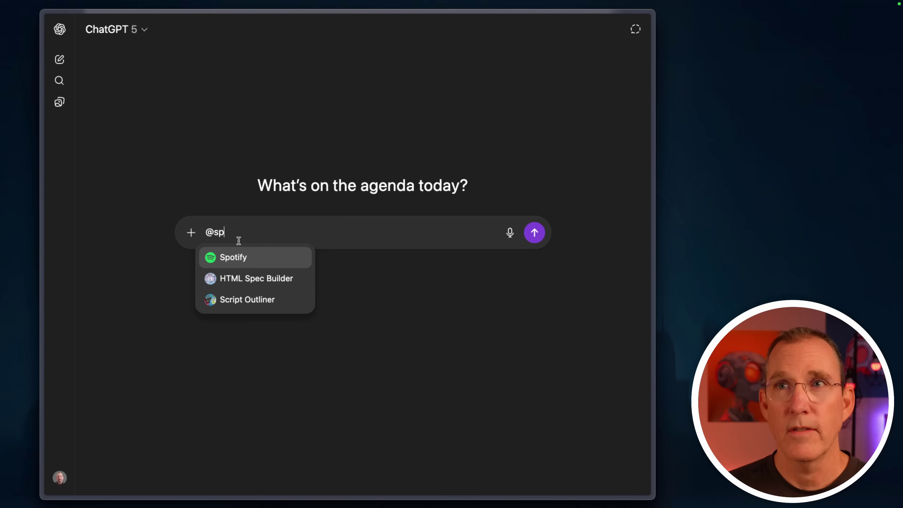
key(BackSpace)
key(BackSpace)
key(BackSpace)
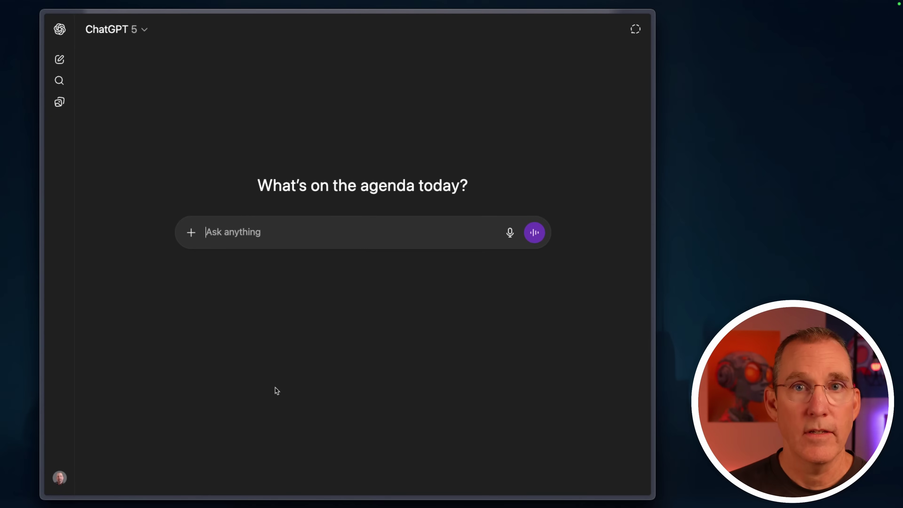
text(spotify a modern pop playlist)
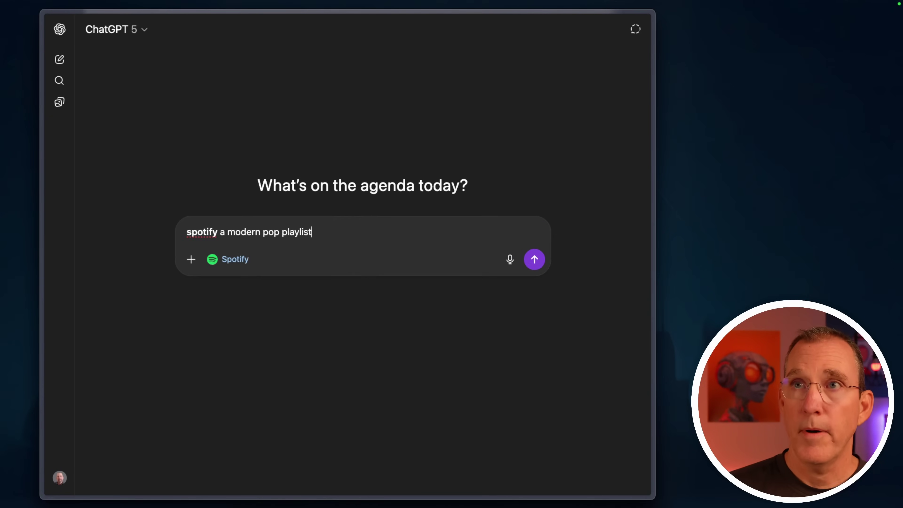
key(Return)
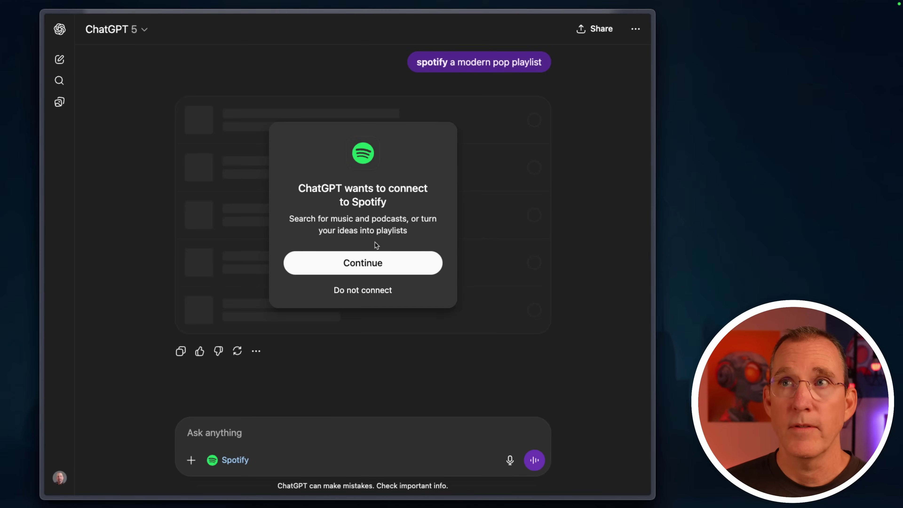
Step: Approve connecting ChatGPT to Spotify and proceed to the Spotify sign-in page
click(350, 259)
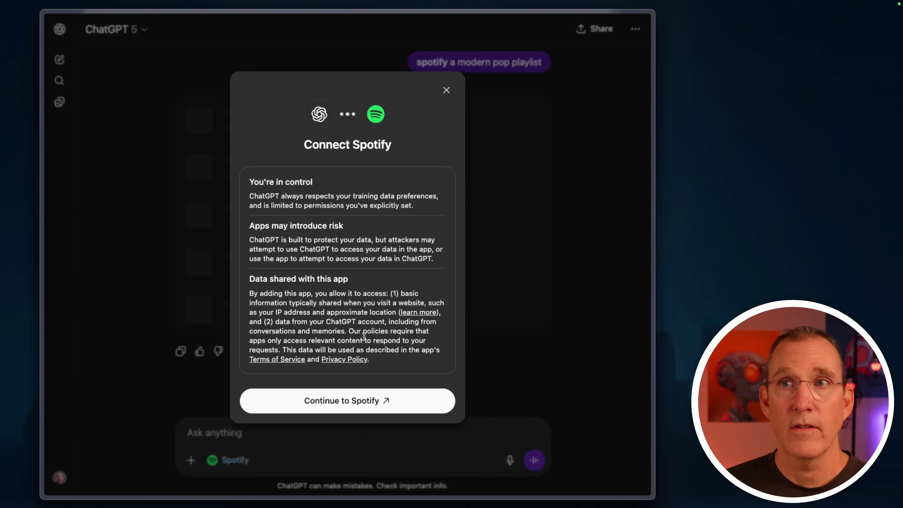
click(340, 406)
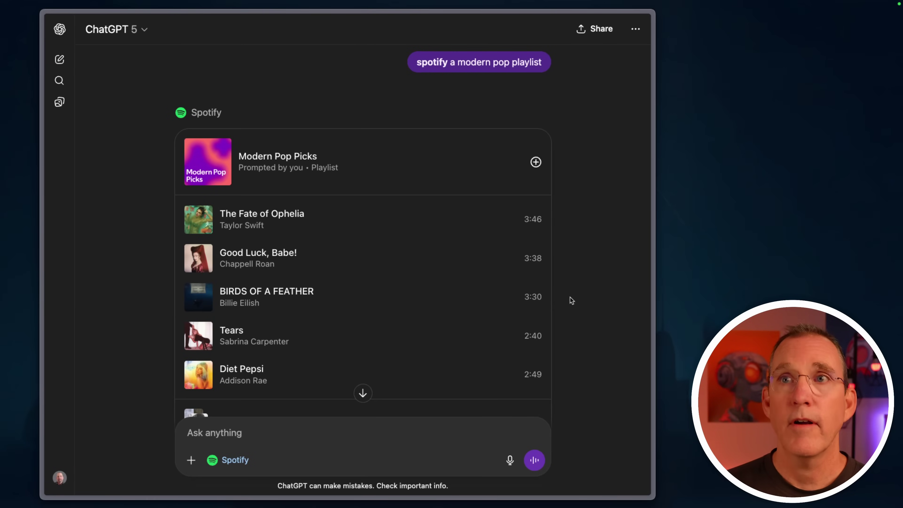
Step: Scroll through the Modern Pop Picks playlist response
scroll(570, 297, down, 10)
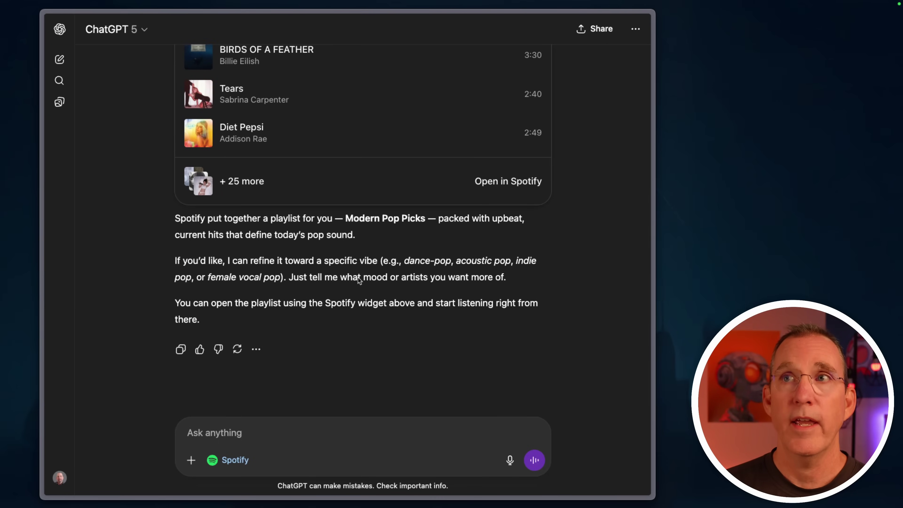
scroll(518, 244, up, 2)
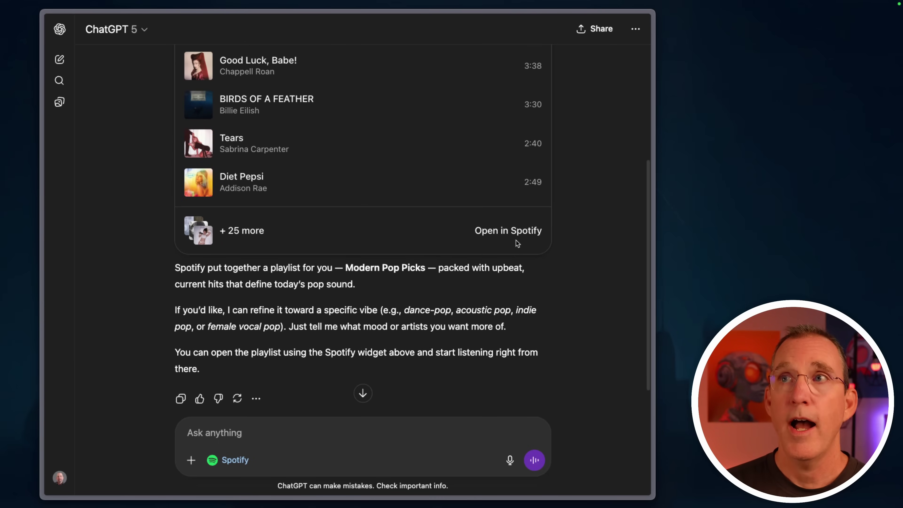
scroll(532, 266, up, 6)
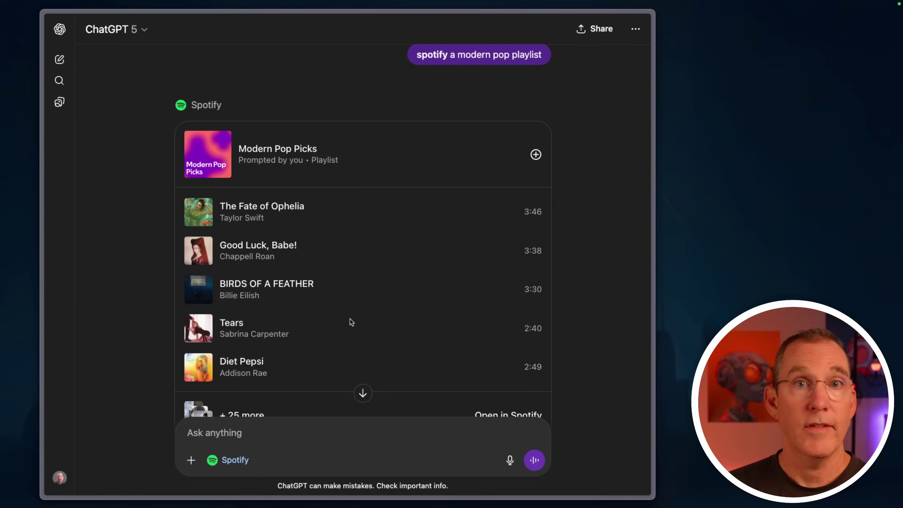
scroll(350, 319, down, 3)
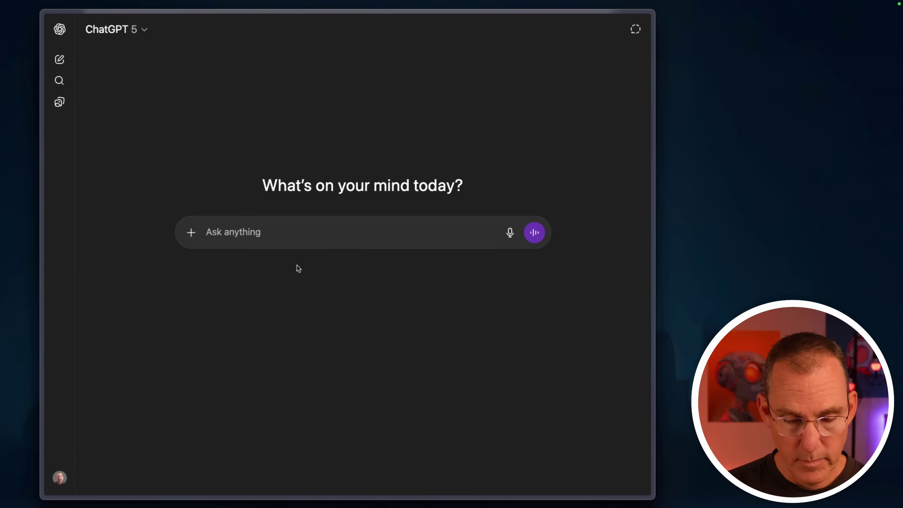
Step: Send the San Francisco house-search prompt with Zillow attached and approve the Zillow connection
text(@zi)
key(Return)
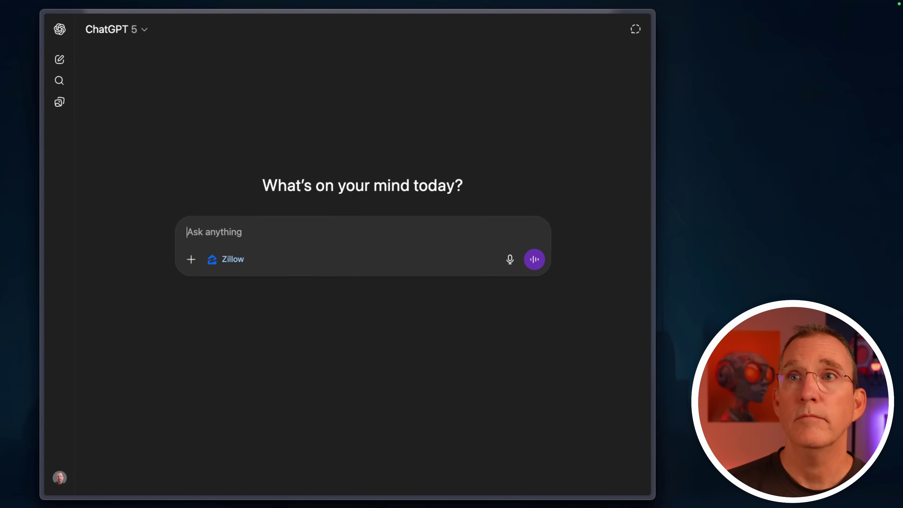
text(show me houses in San Francisco between $500,000 and $700,000)
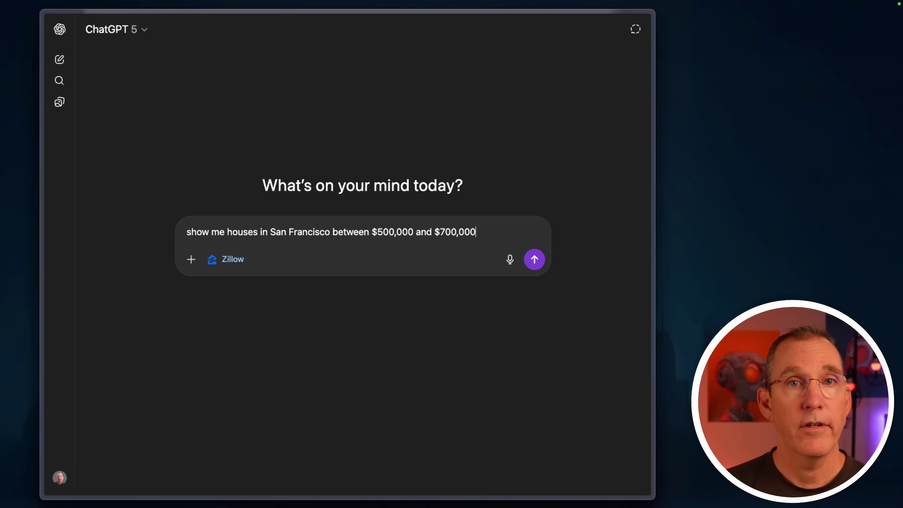
key(Return)
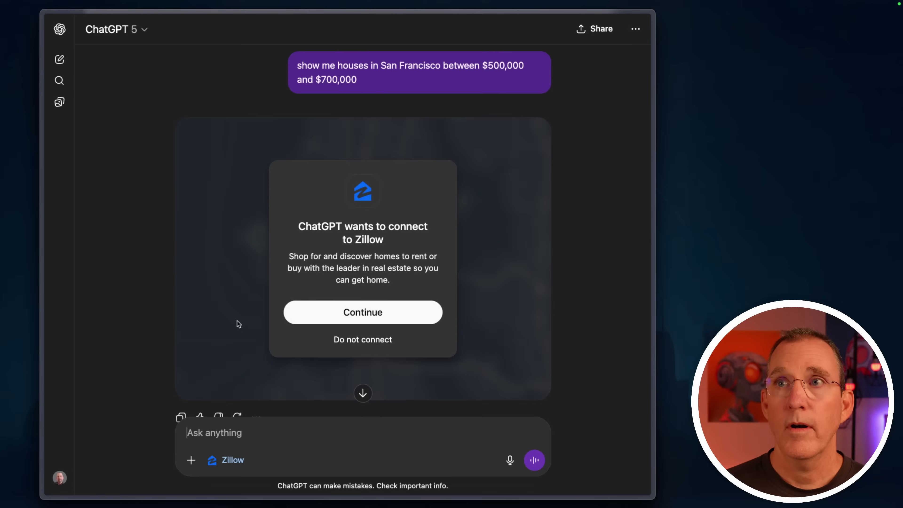
click(361, 310)
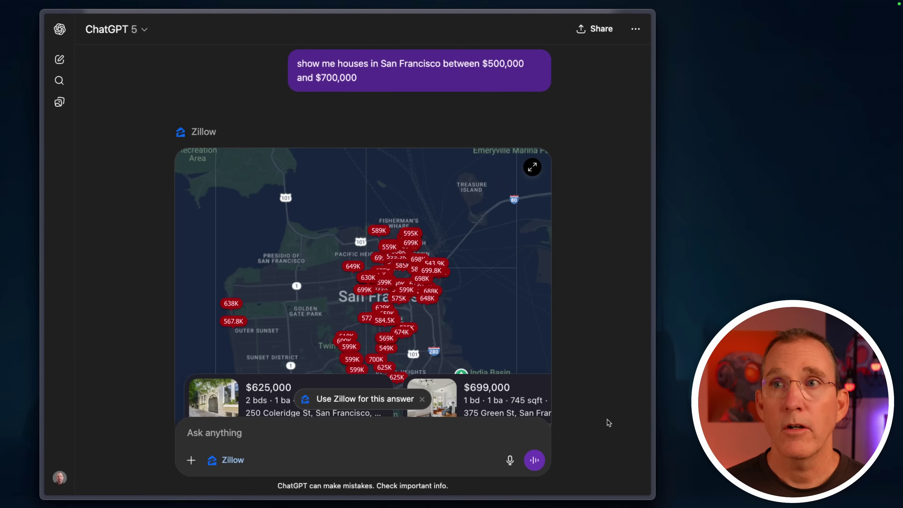
Step: Pan and zoom the Zillow map of San Francisco homes
scroll(593, 369, down, 3)
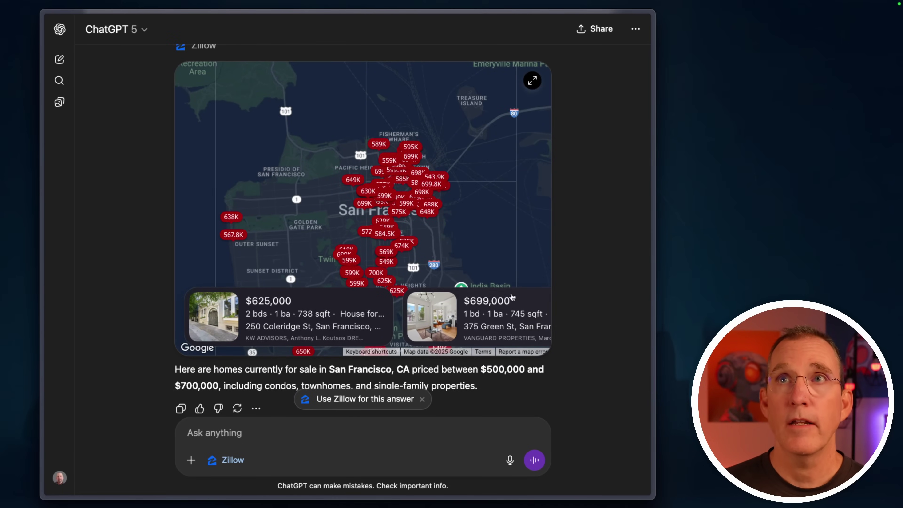
scroll(581, 216, up, 3)
scroll(582, 217, down, 4)
scroll(582, 217, up, 4)
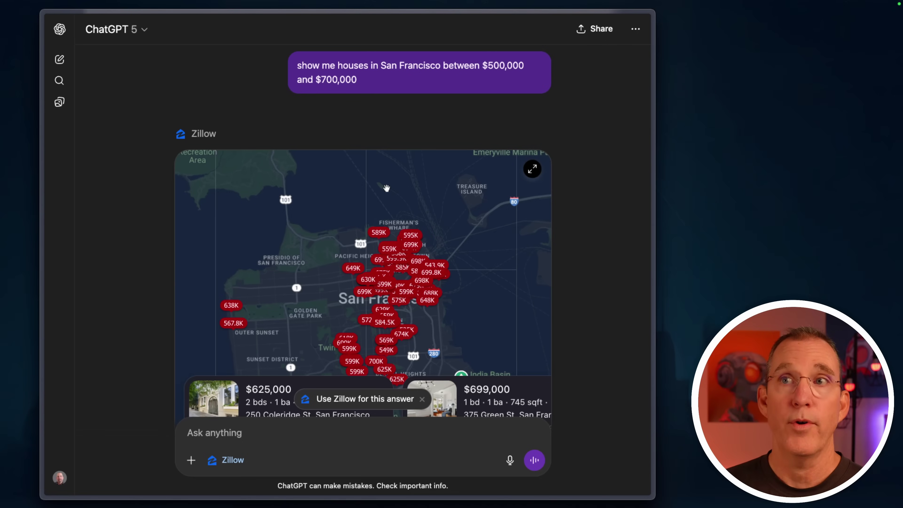
drag(309, 284, 275, 273)
scroll(275, 273, down, 1)
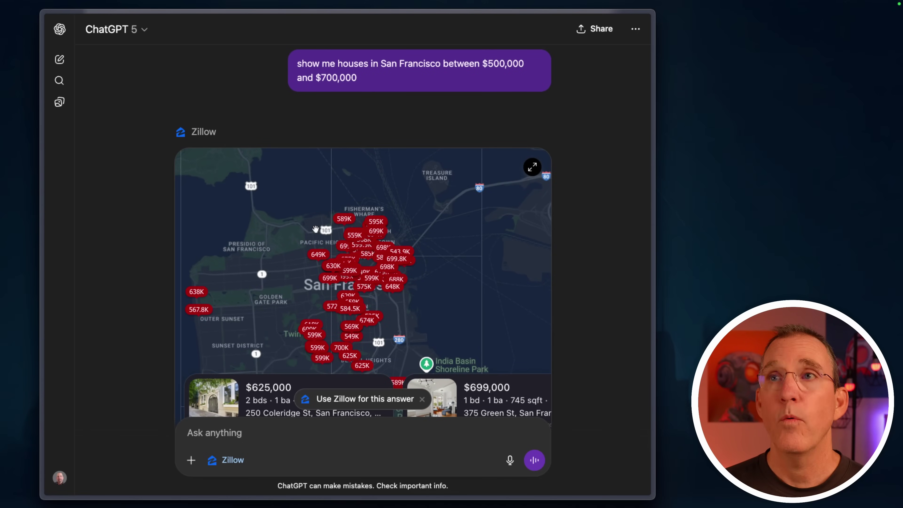
scroll(356, 292, up, 5)
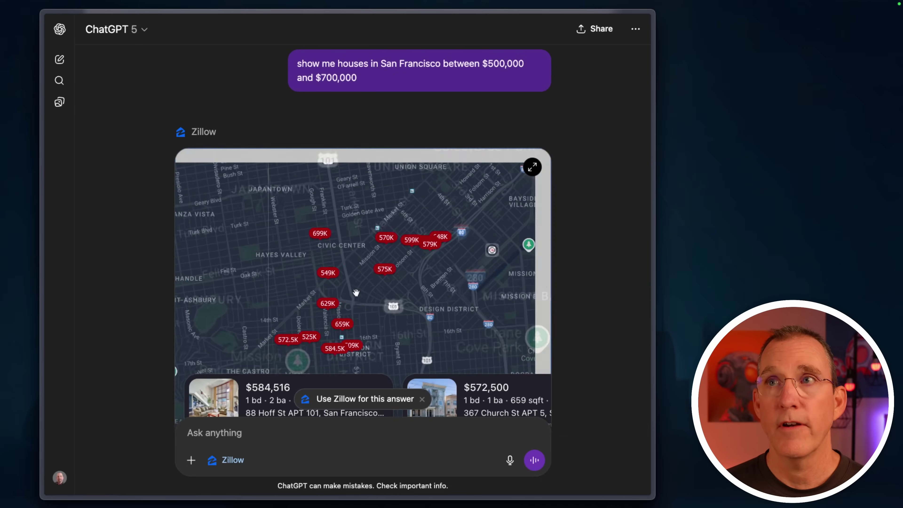
scroll(356, 292, down, 3)
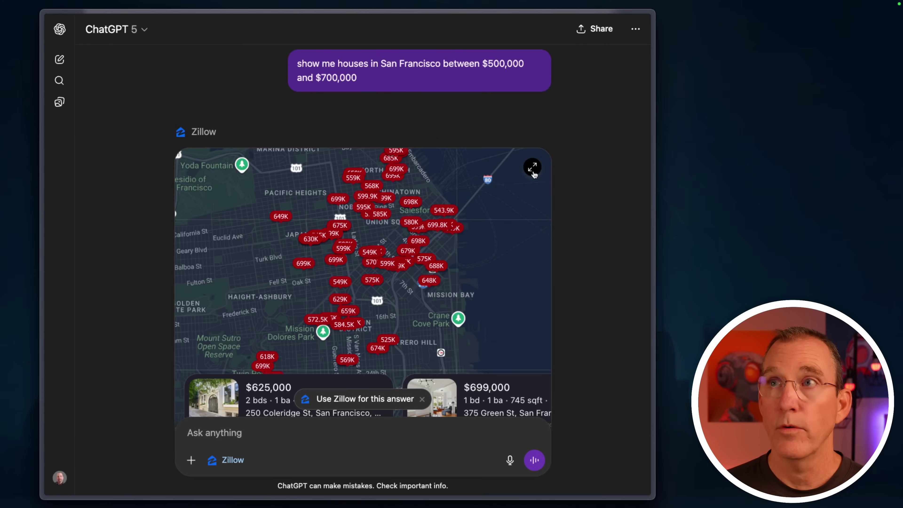
Step: In the full-screen Zillow view, ask 'Make that in a neighborhood friendly to kids'
click(532, 167)
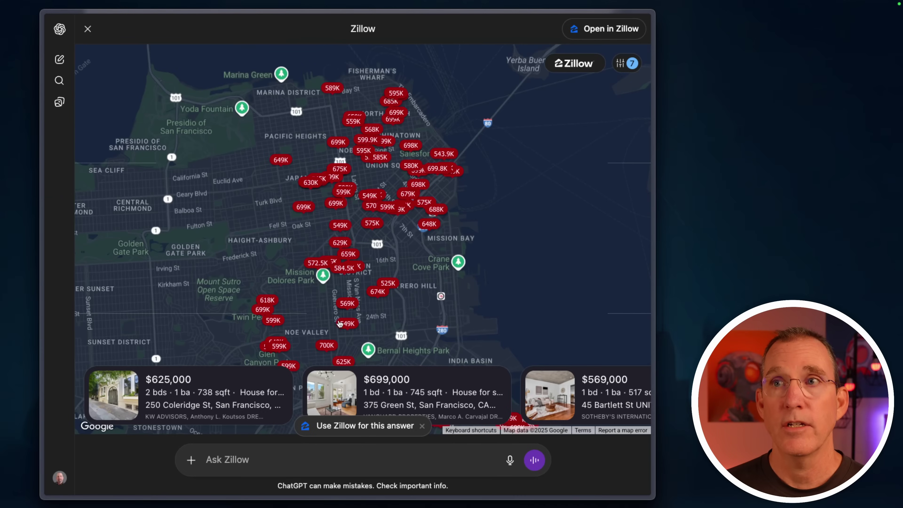
scroll(540, 388, right, 5)
scroll(540, 389, left, 4)
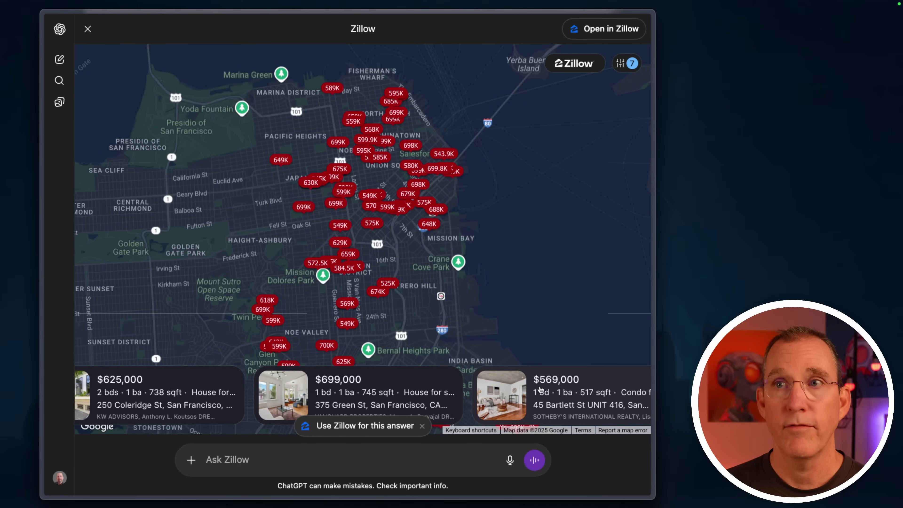
scroll(540, 389, right, 5)
scroll(541, 388, left, 6)
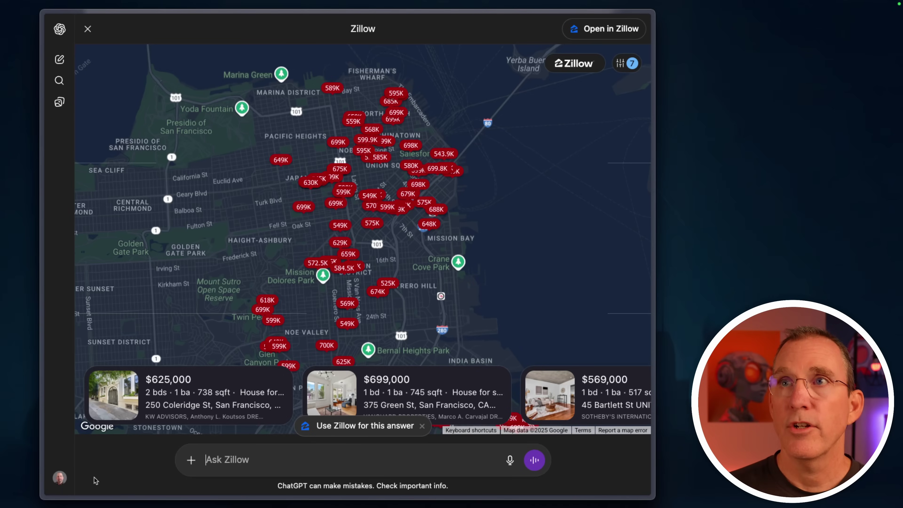
text(Make that in a neighborhood friendly to kids)
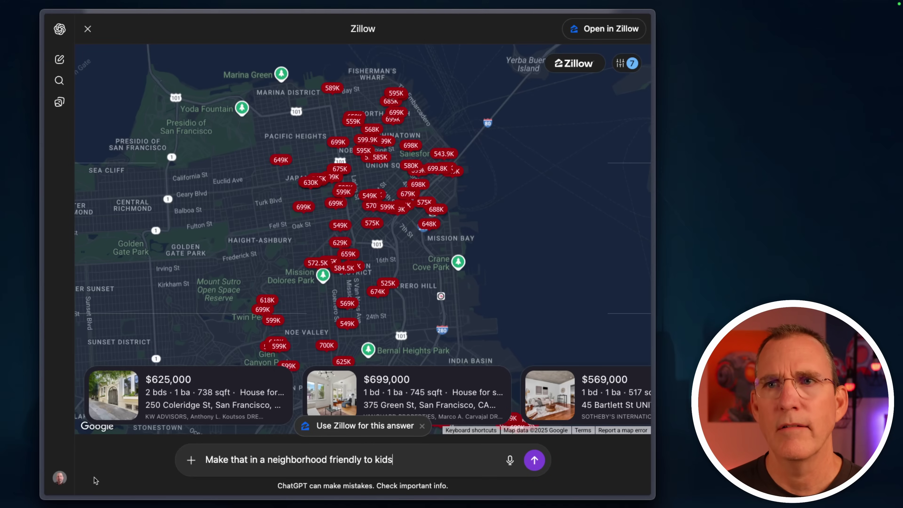
key(Return)
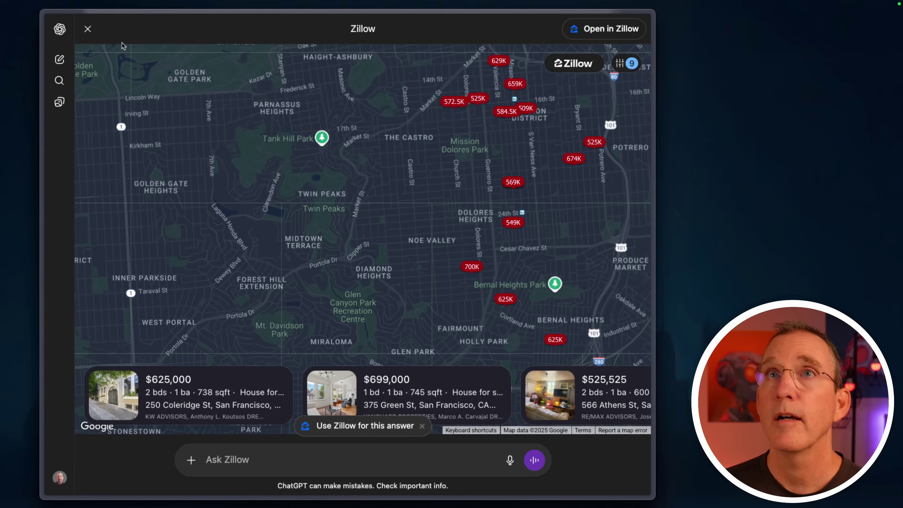
Step: Back in the chat, send the 'near a park' follow-up and pan toward McLaren Park
click(88, 29)
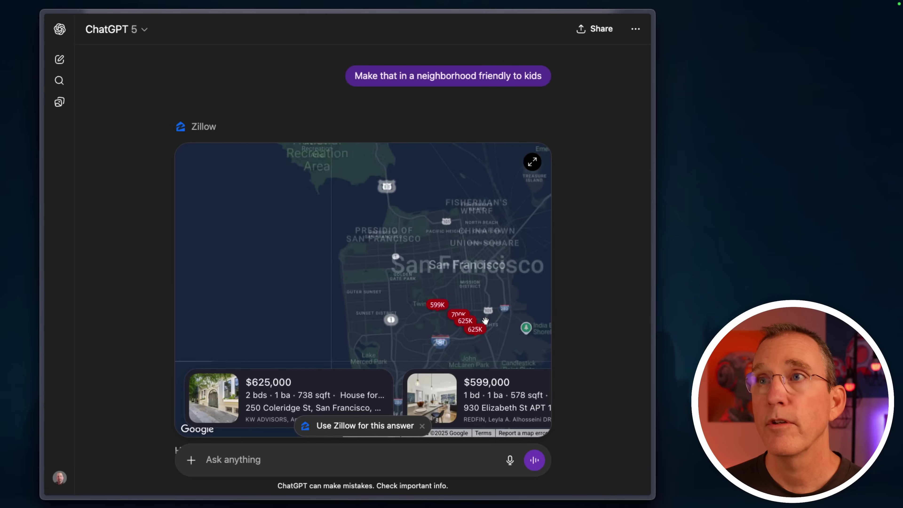
scroll(485, 321, down, 4)
drag(251, 347, 451, 357)
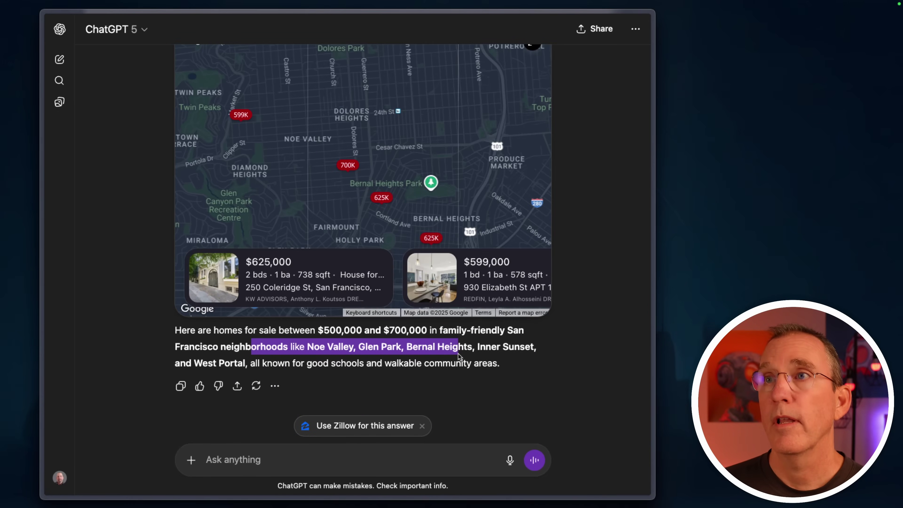
drag(193, 363, 267, 363)
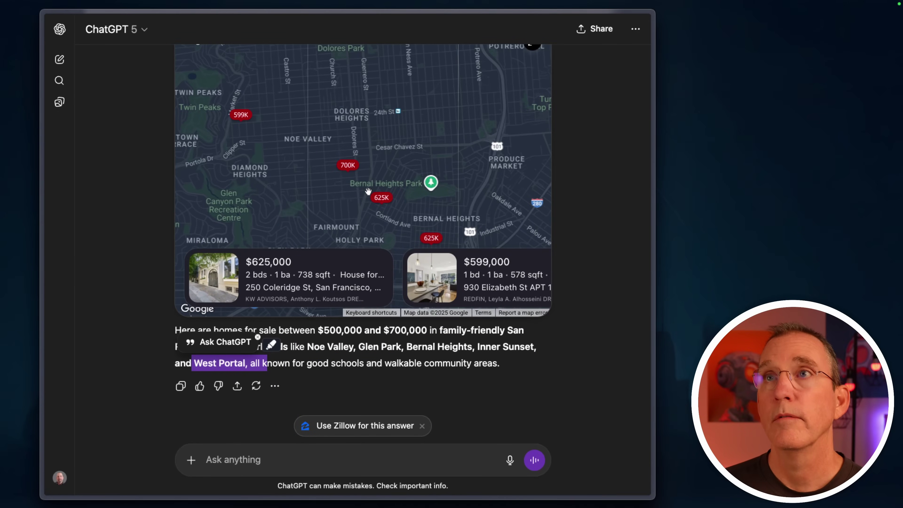
scroll(368, 191, down, 2)
scroll(368, 192, up, 2)
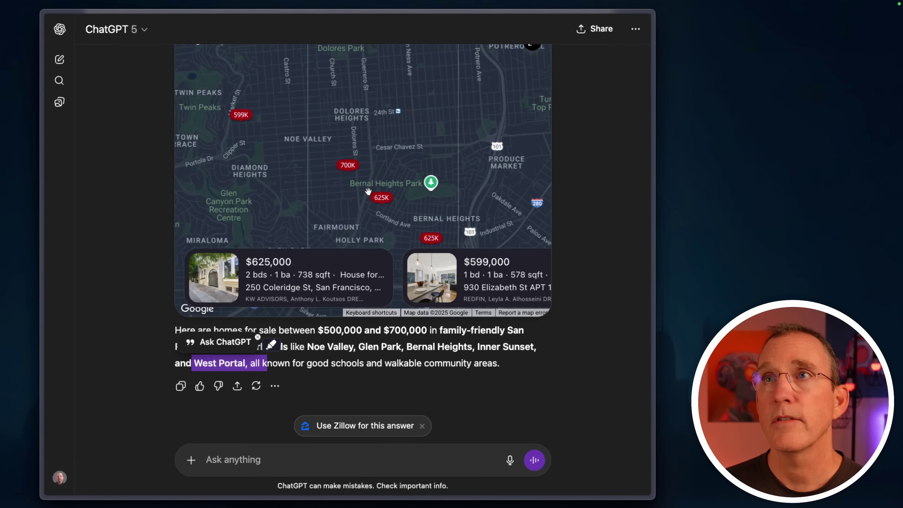
click(219, 425)
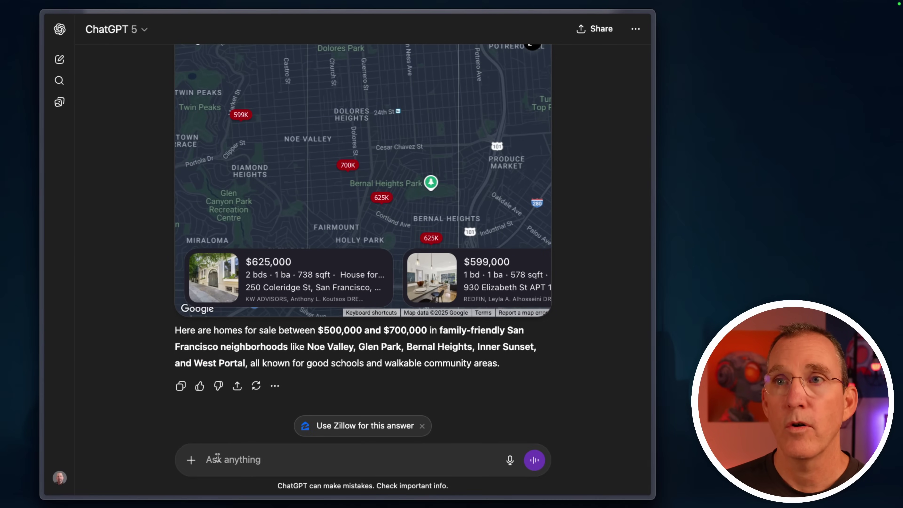
text(near a p)
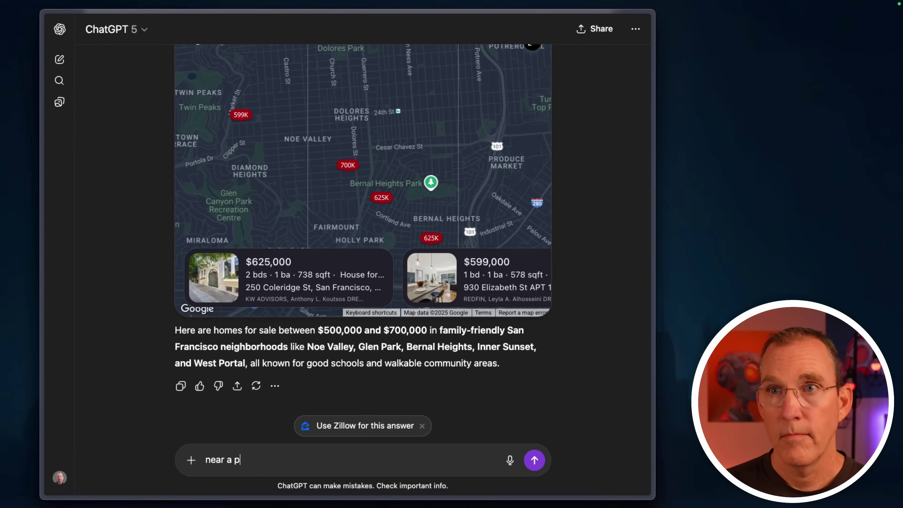
text(ark)
key(Return)
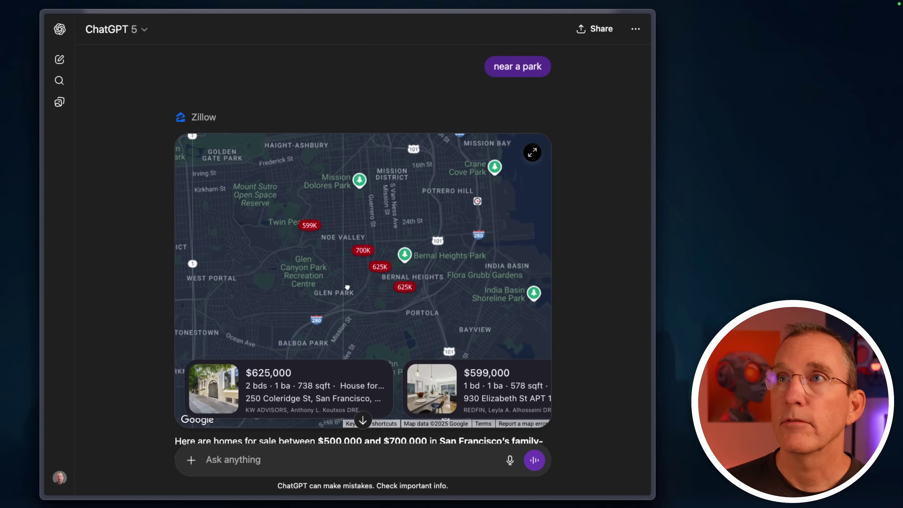
drag(344, 285, 317, 258)
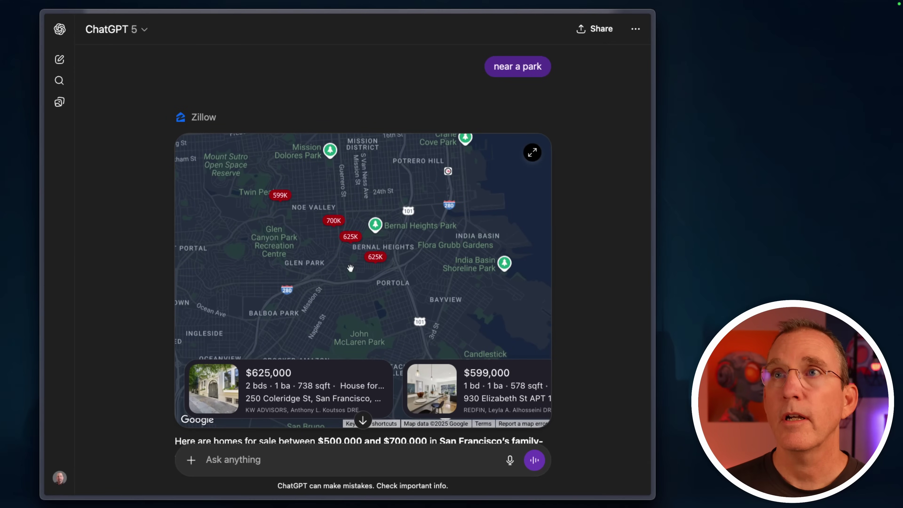
Step: Follow up asking for 3-bedroom homes, then scroll back to earlier results
click(230, 460)
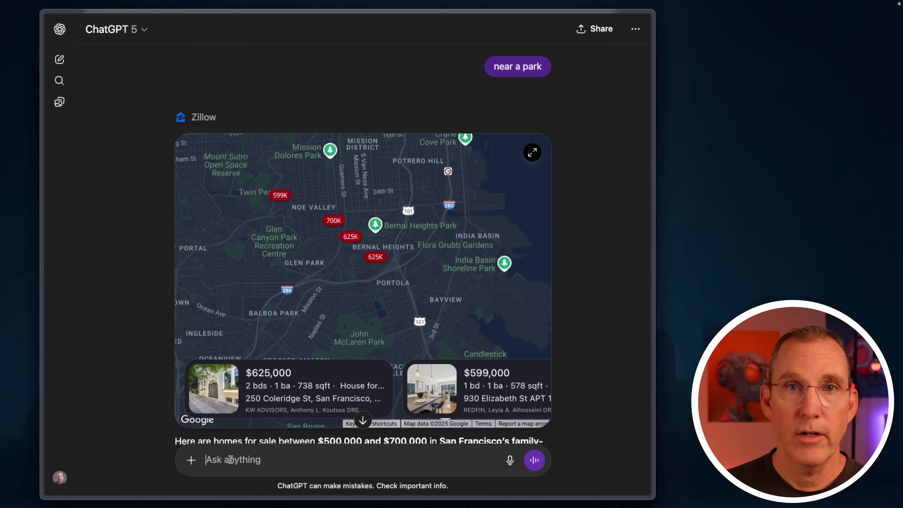
text(3)
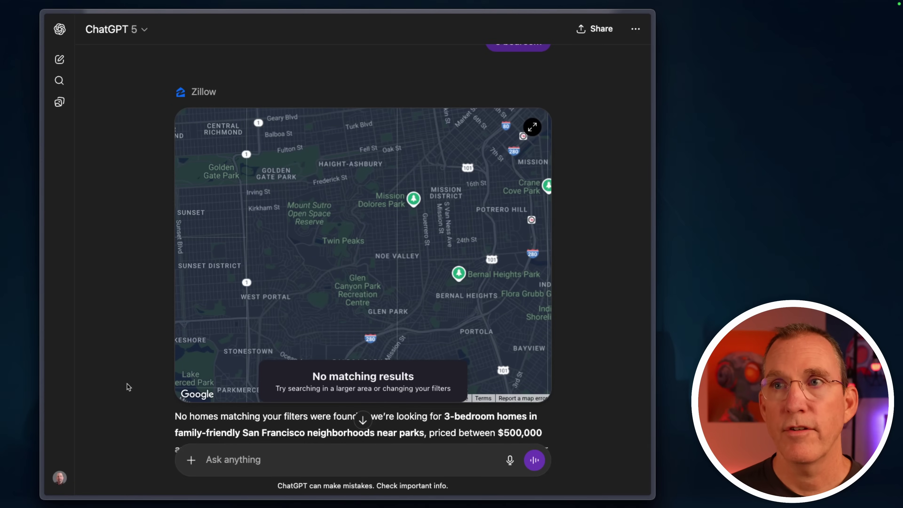
scroll(129, 387, down, 2)
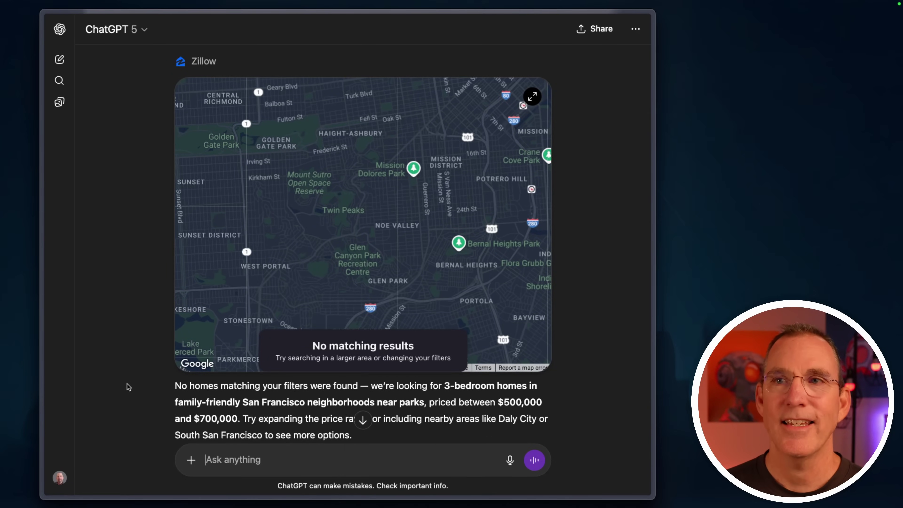
scroll(130, 347, up, 10)
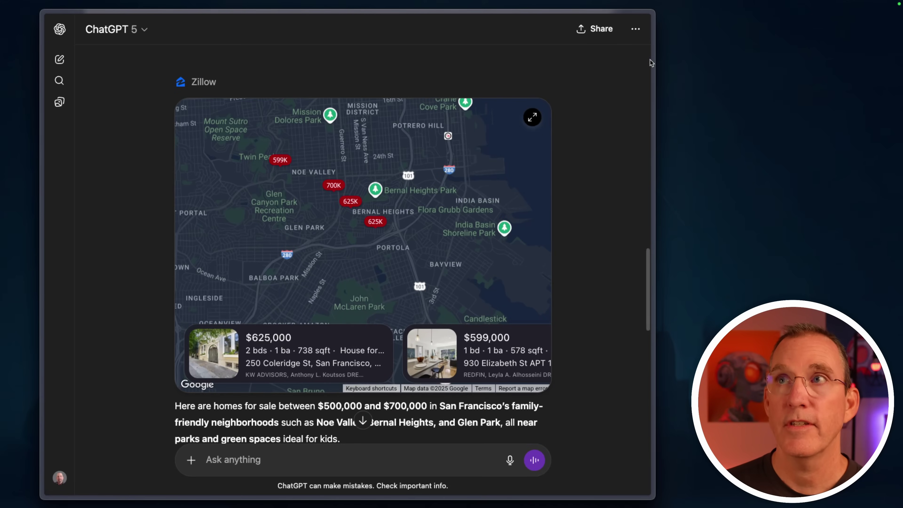
Step: Open the $599,000 one-bedroom listing from the full-screen Zillow map and scroll its details
click(532, 115)
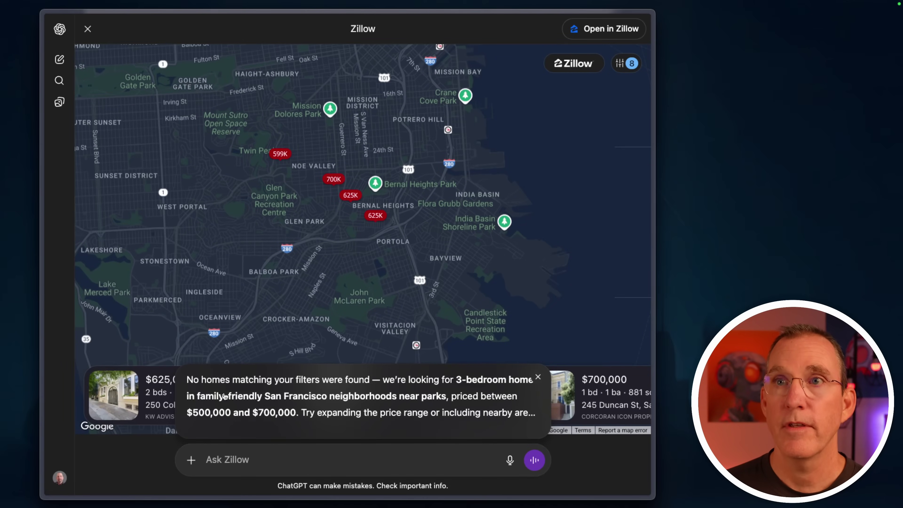
click(423, 393)
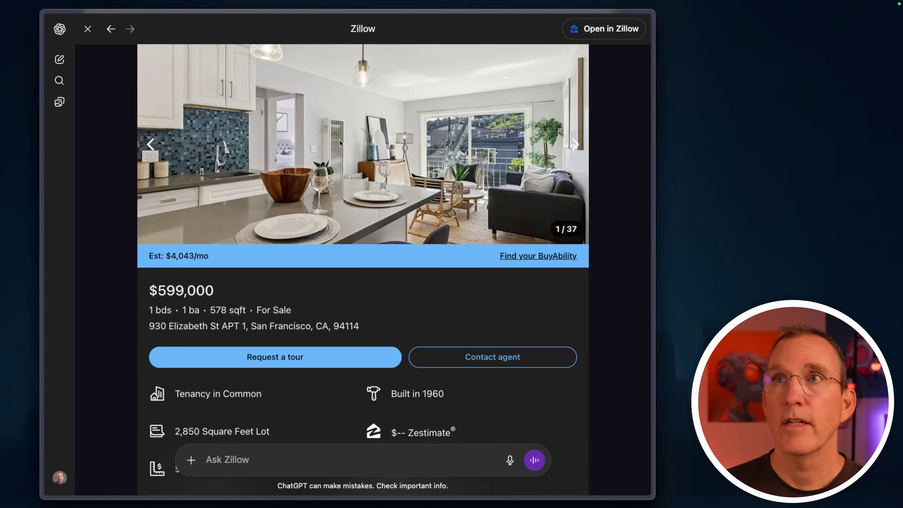
scroll(485, 240, down, 5)
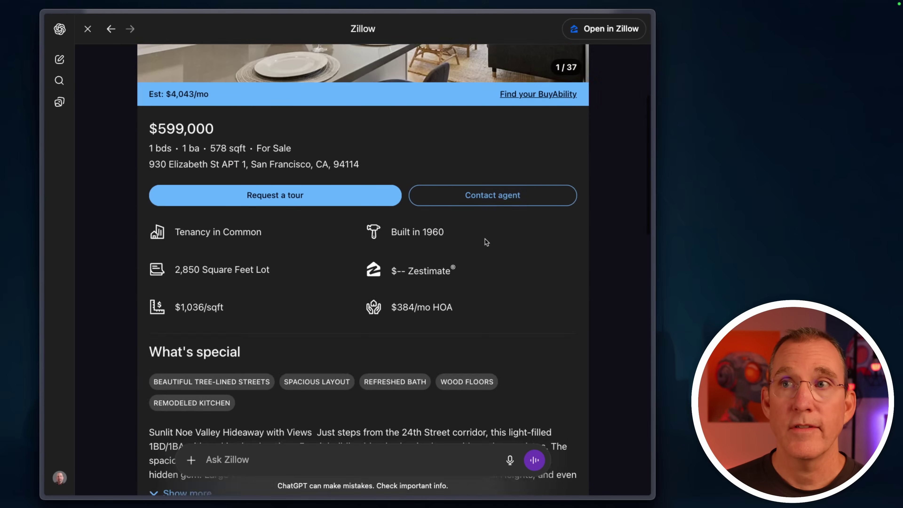
scroll(486, 240, up, 5)
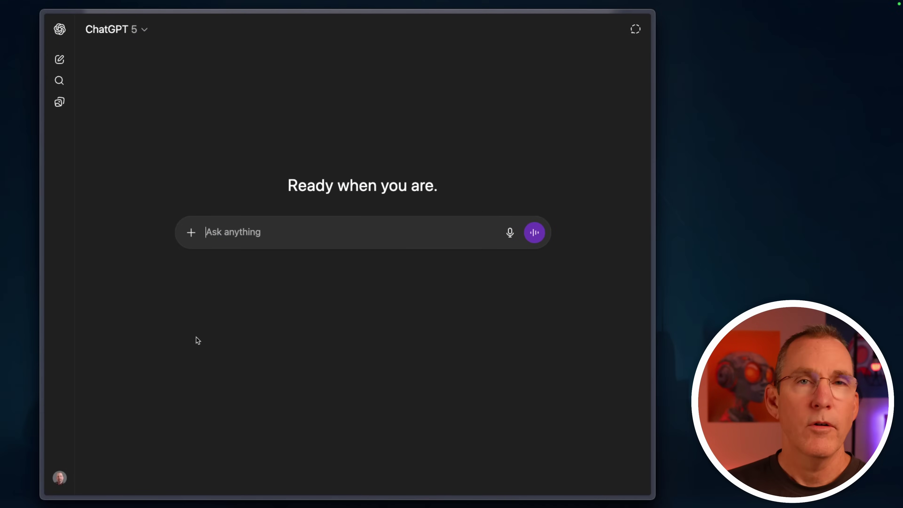
Step: Send the LLM-conversation diagram request to Figma and connect Figma without an account
text(@fig)
key(Return)
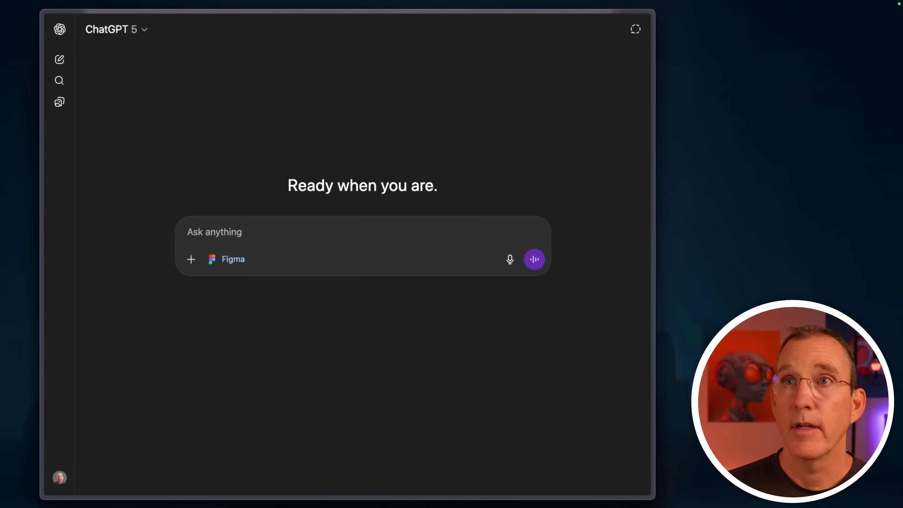
text(create a diagram showing how a conversation with an LLM works)
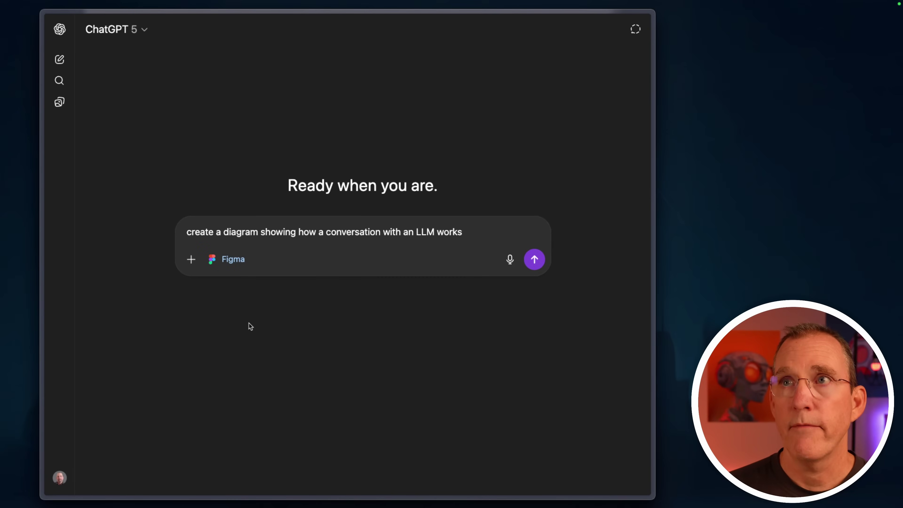
key(Return)
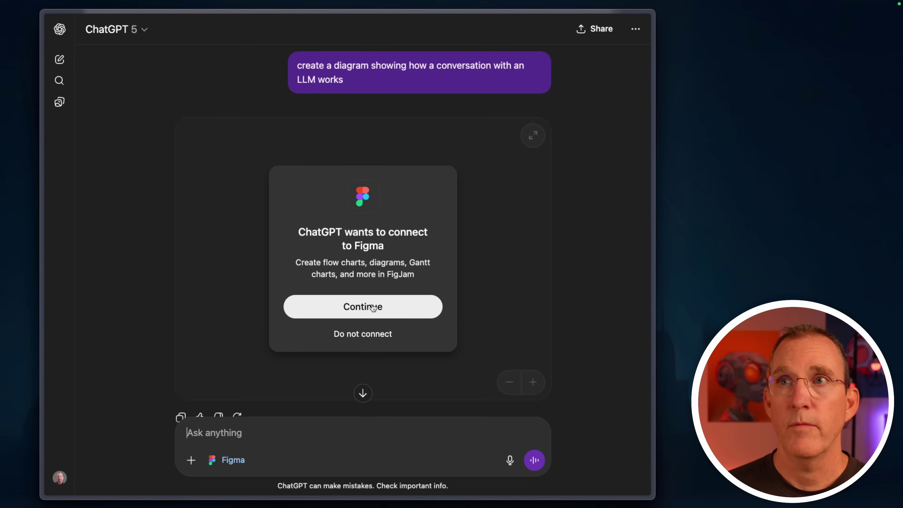
click(372, 308)
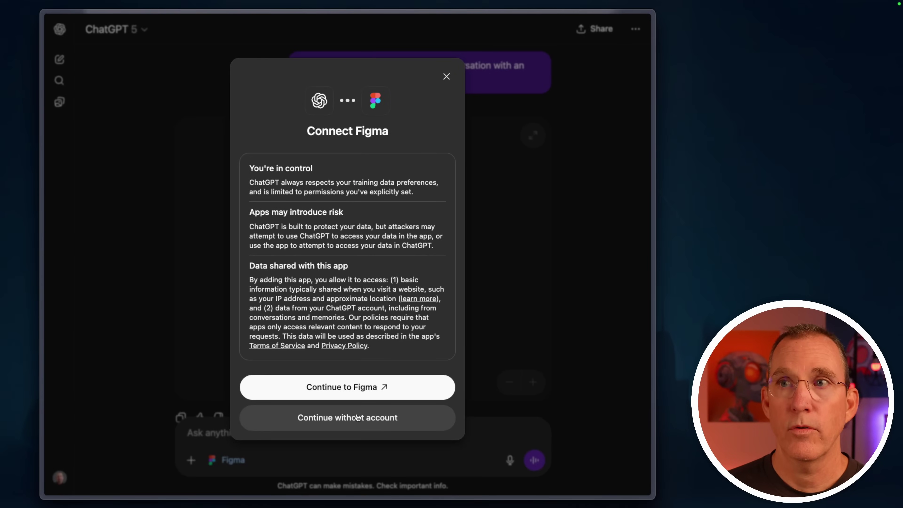
click(354, 418)
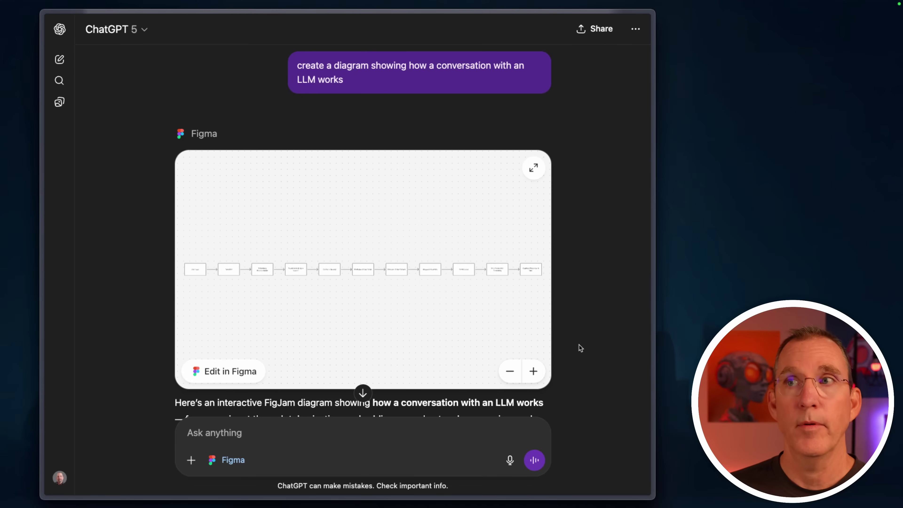
Step: Pan the inline FigJam diagram across the Embedding, Neural Network and output steps
scroll(580, 348, down, 2)
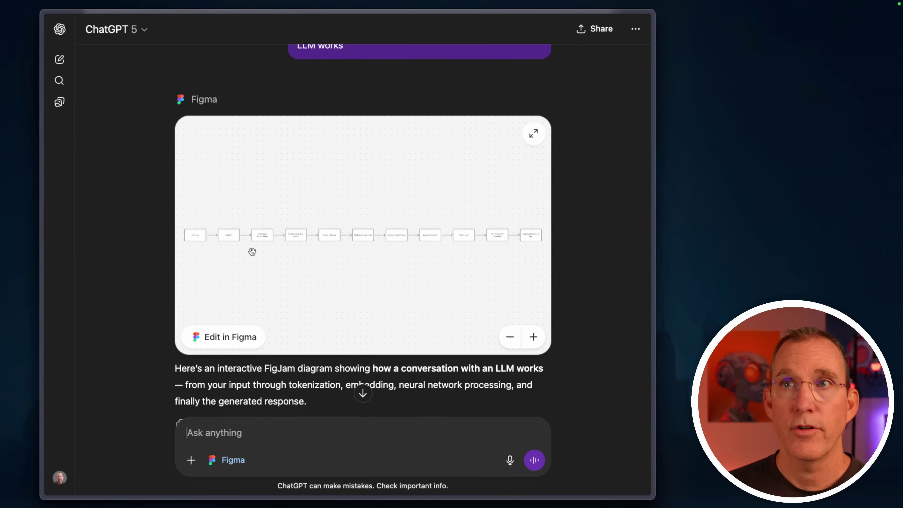
scroll(331, 241, up, 2)
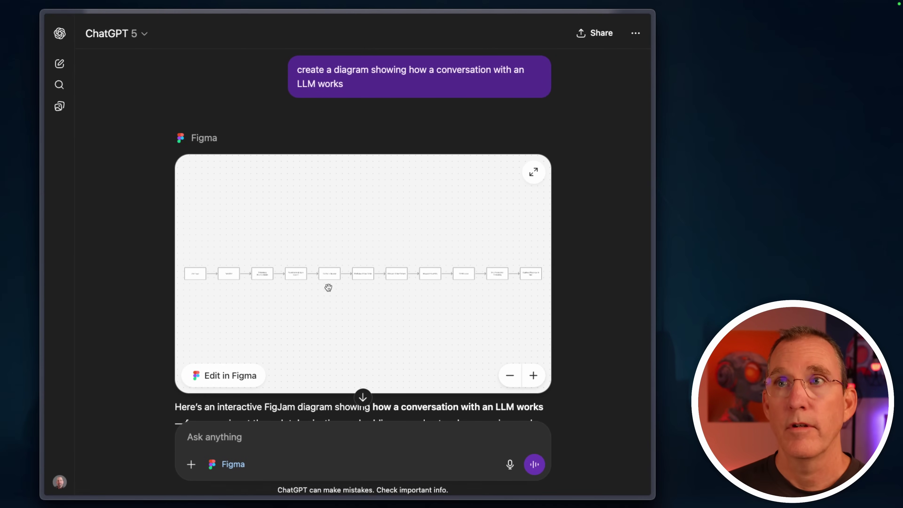
scroll(328, 287, up, 2)
scroll(328, 287, up, 3)
drag(484, 229, 518, 269)
drag(288, 310, 488, 311)
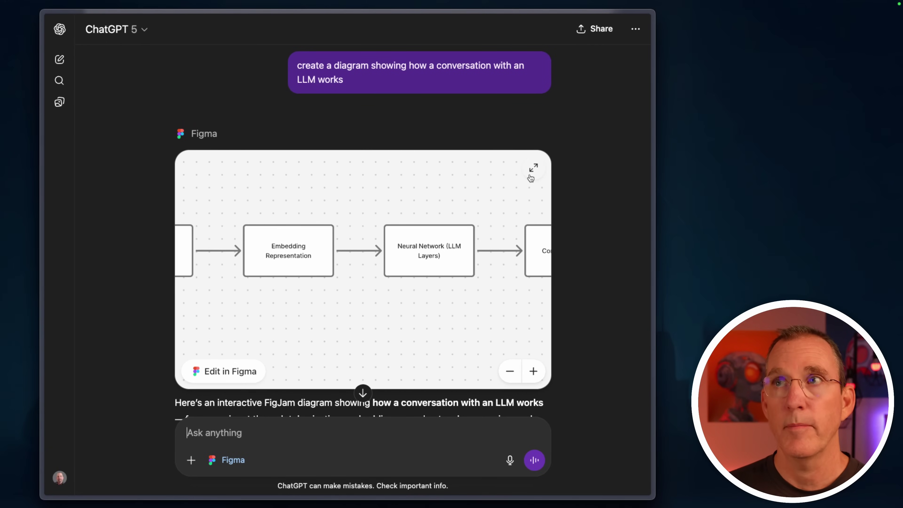
Step: Open the diagram full-window and zoom and pan around the canvas
click(533, 168)
scroll(510, 300, down, 3)
scroll(502, 316, down, 3)
scroll(502, 317, up, 2)
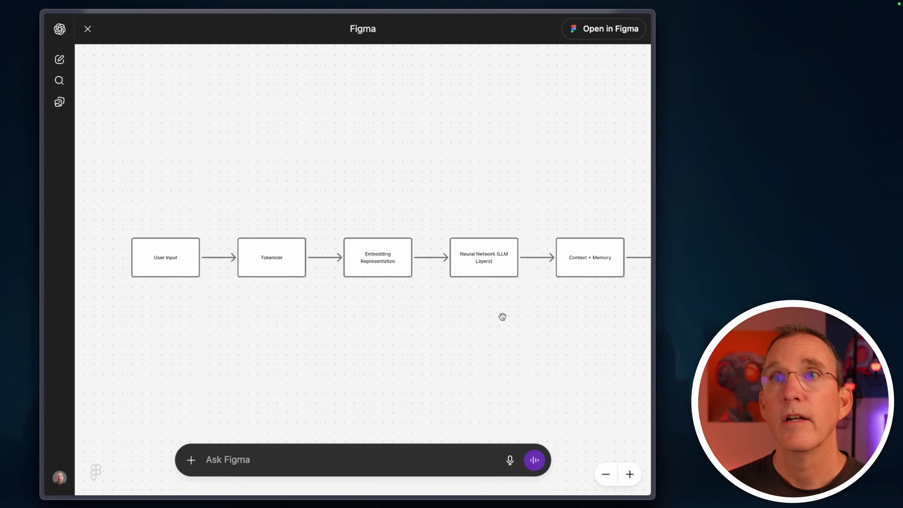
scroll(501, 316, right, 3)
scroll(502, 316, down, 1)
scroll(502, 317, left, 2)
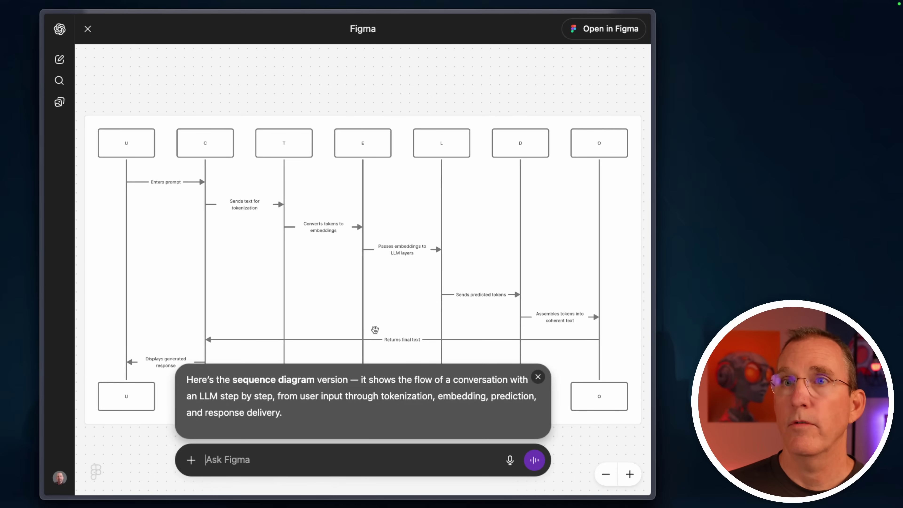
Step: Close the reply bubble covering the sequence diagram
click(538, 376)
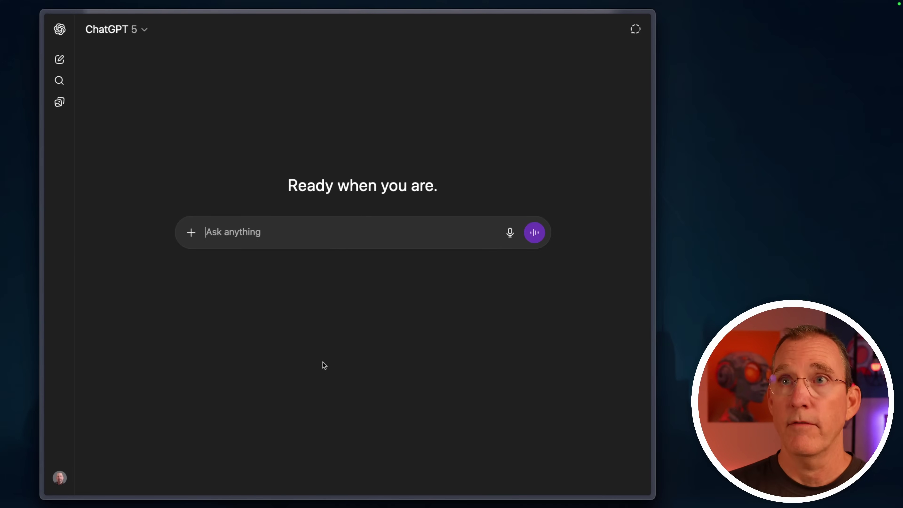
click(191, 233)
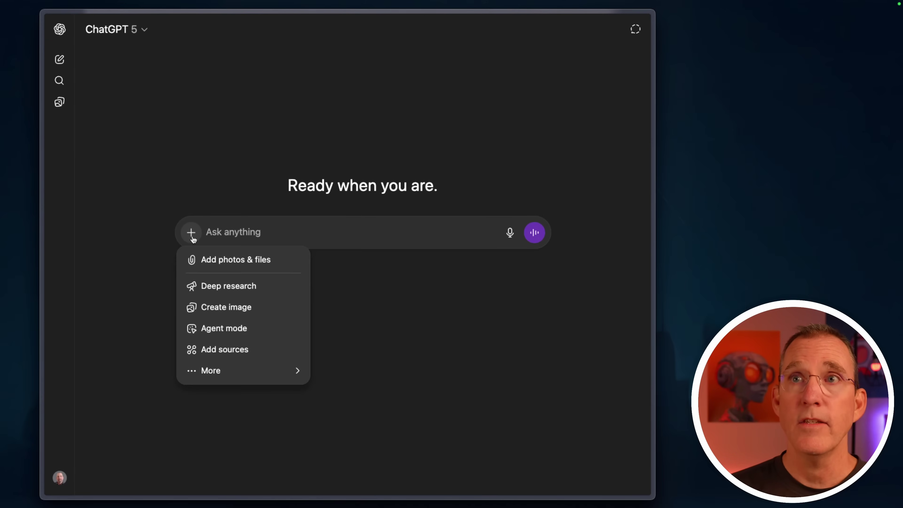
mouse_move(260, 373)
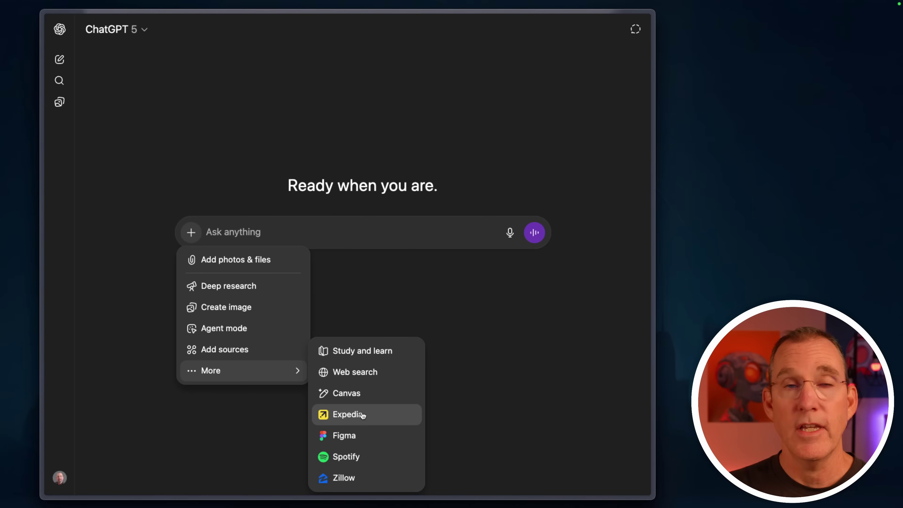
click(427, 300)
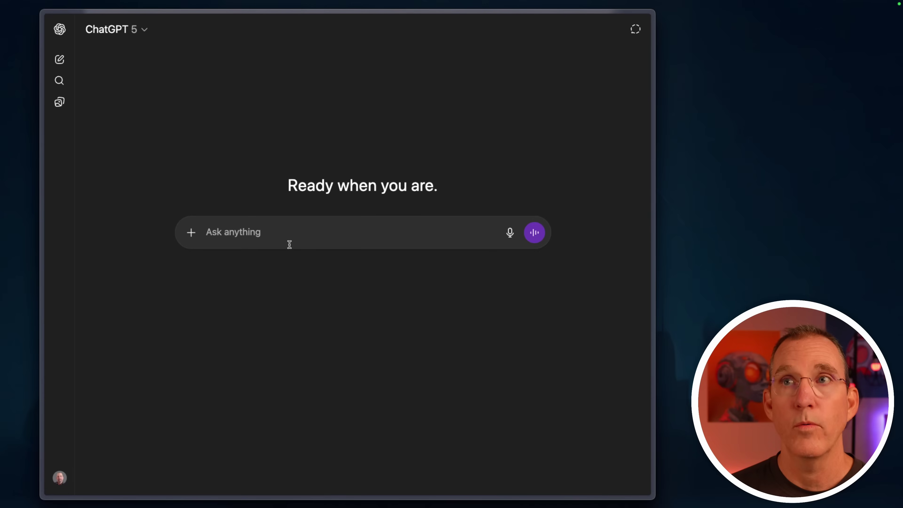
click(255, 233)
text(@can)
key(Return)
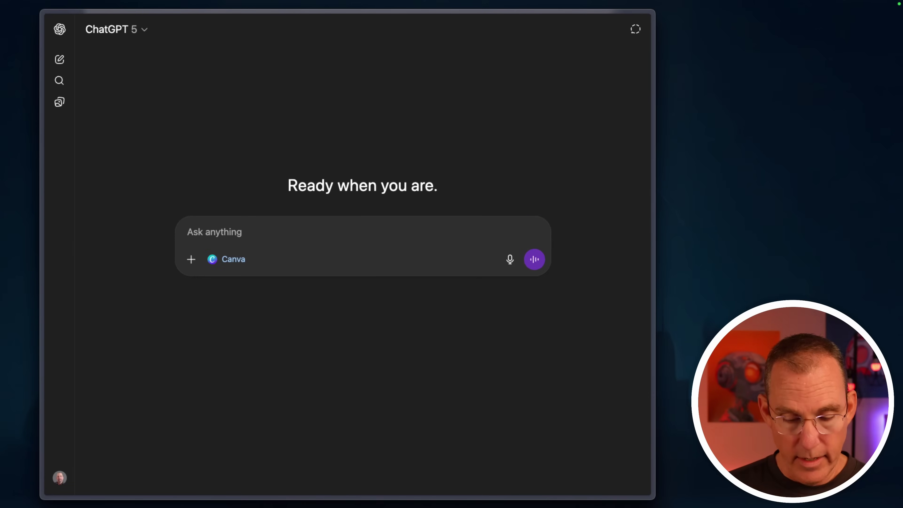
Step: Send the pasted file with 'create a slide deck from this' and connect the Canva account
key(super+v)
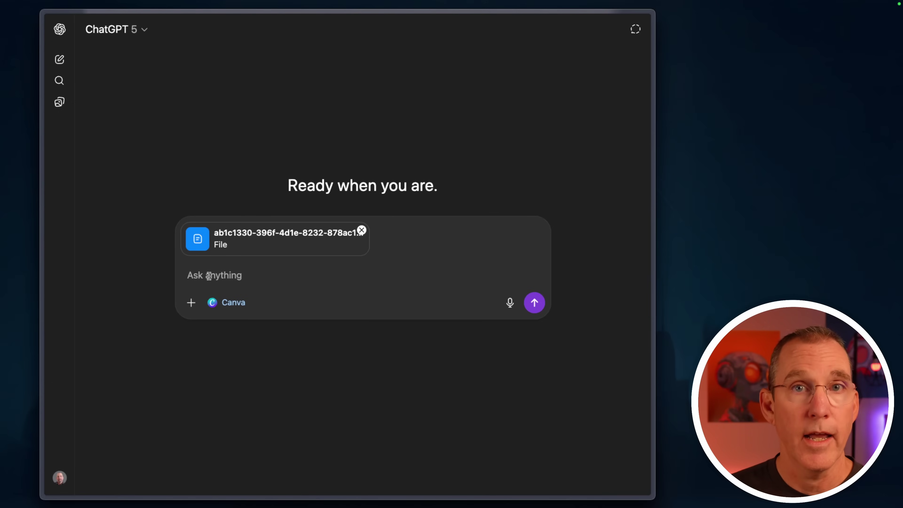
text(create a slide deck from this)
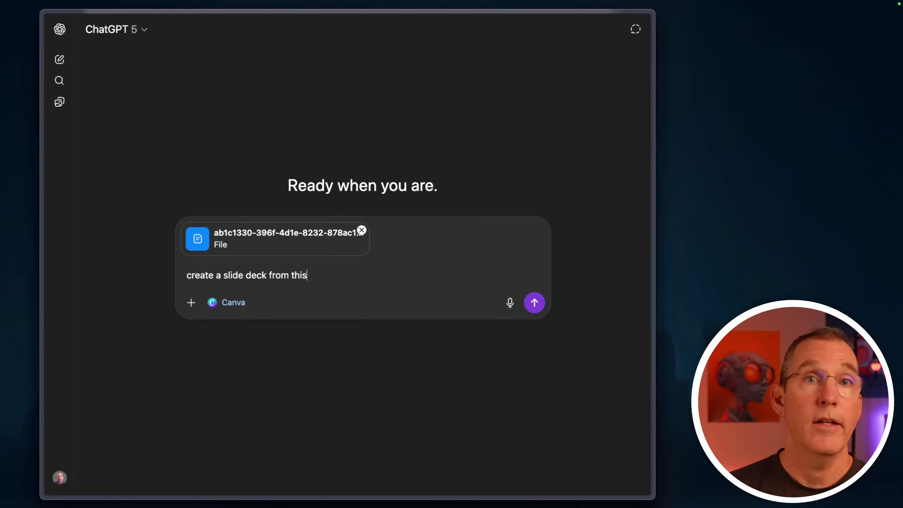
key(Return)
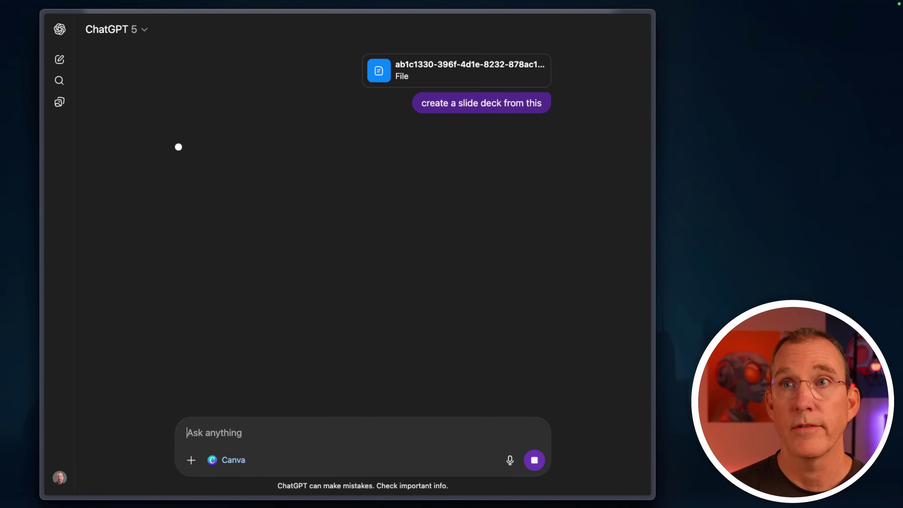
click(352, 321)
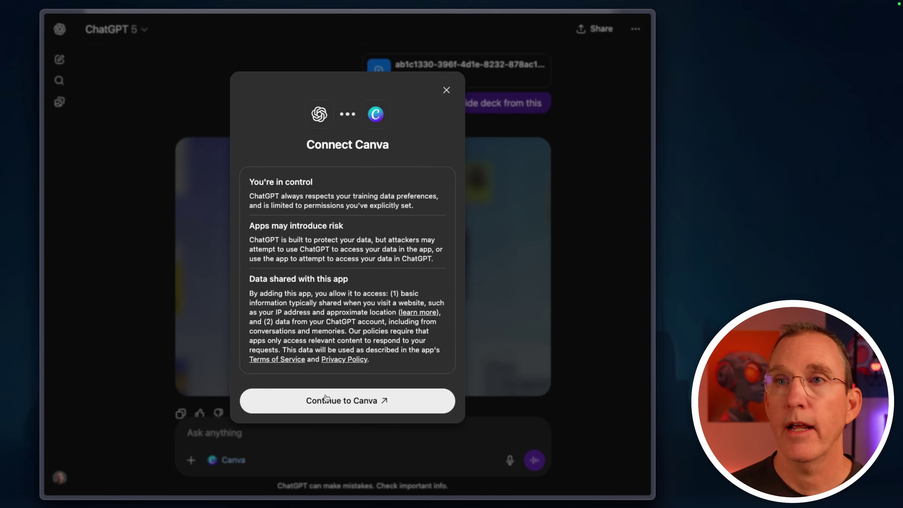
click(326, 398)
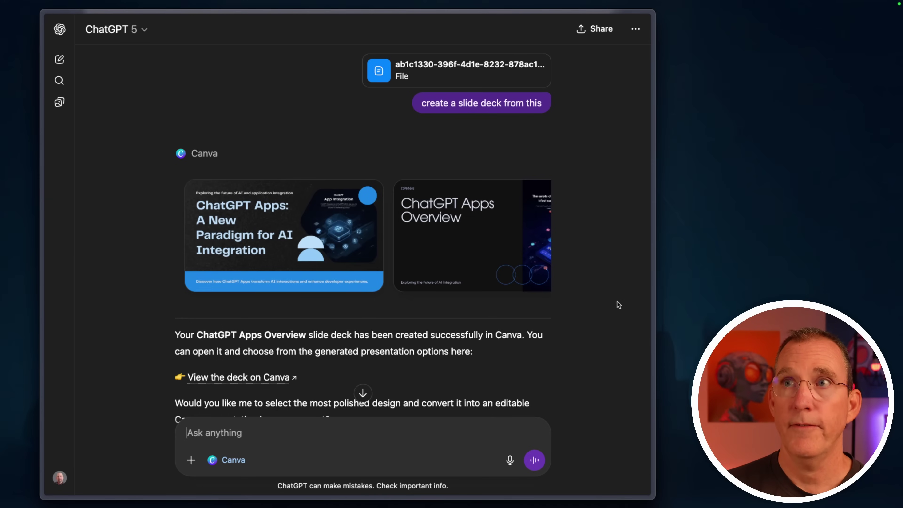
Step: Scroll back and forth through the carousel of Canva deck designs
scroll(321, 241, right, 5)
scroll(322, 241, right, 10)
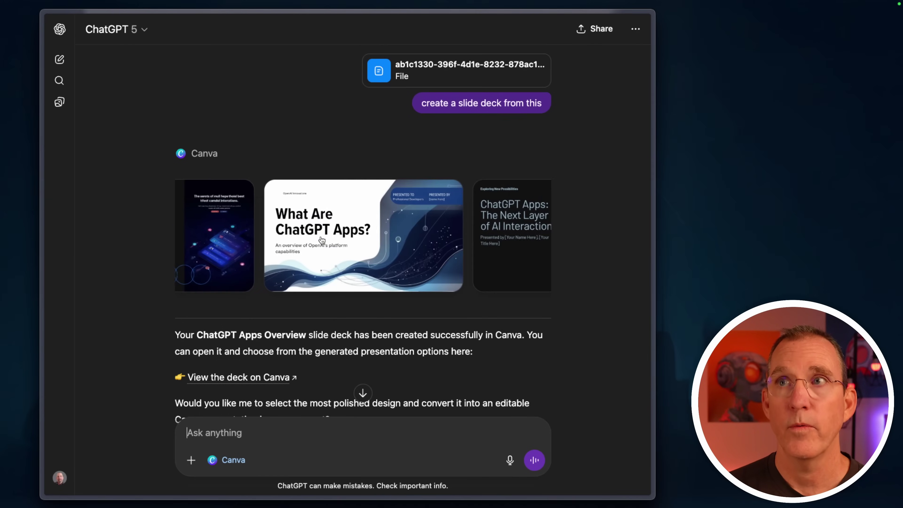
scroll(321, 241, right, 2)
scroll(321, 241, left, 5)
scroll(313, 245, left, 12)
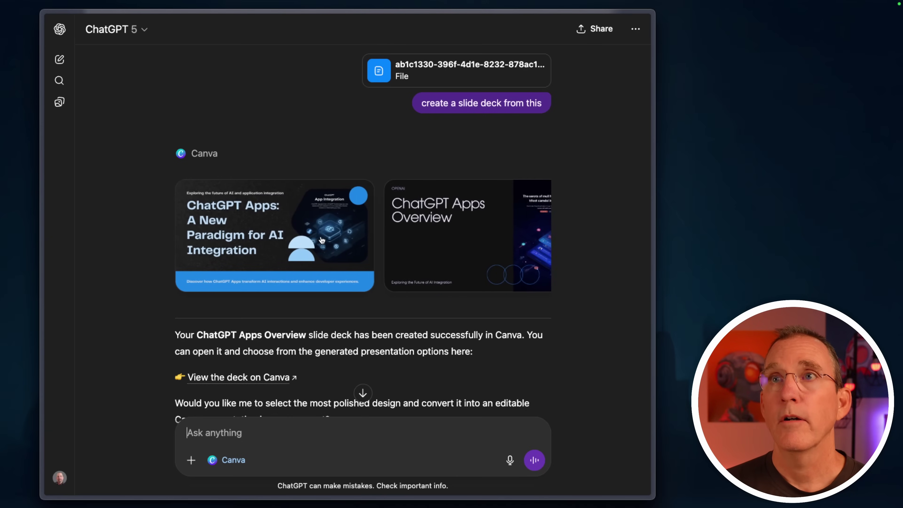
Step: Page through the ChatGPT Apps Overview deck, from The Evolution of Apps to Roadmap & Vision
click(481, 272)
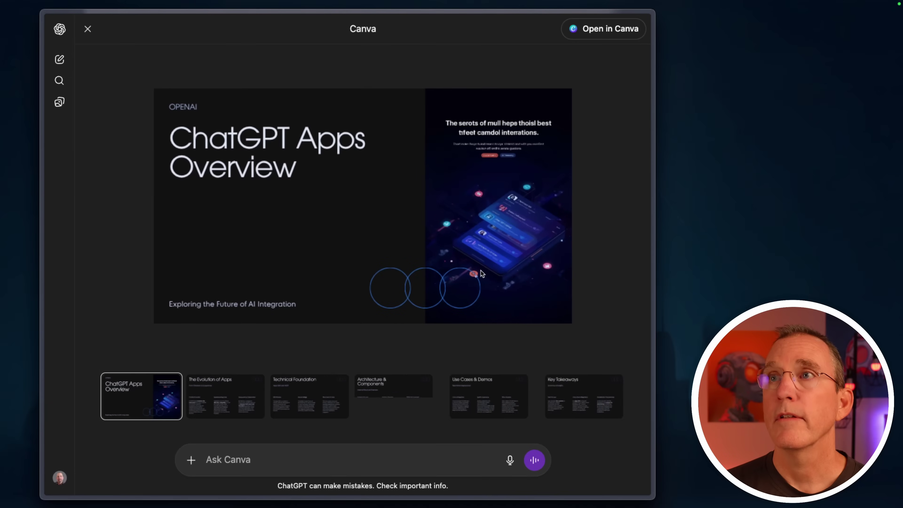
key(Right)
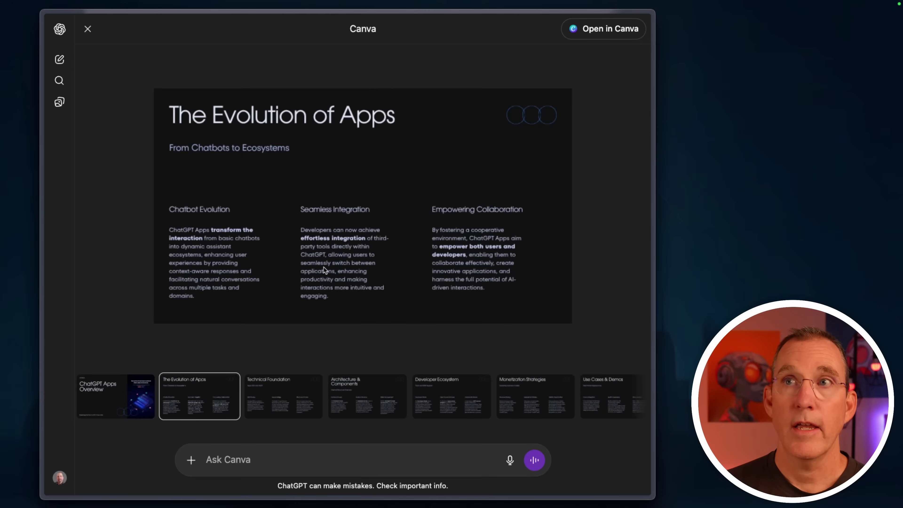
click(284, 398)
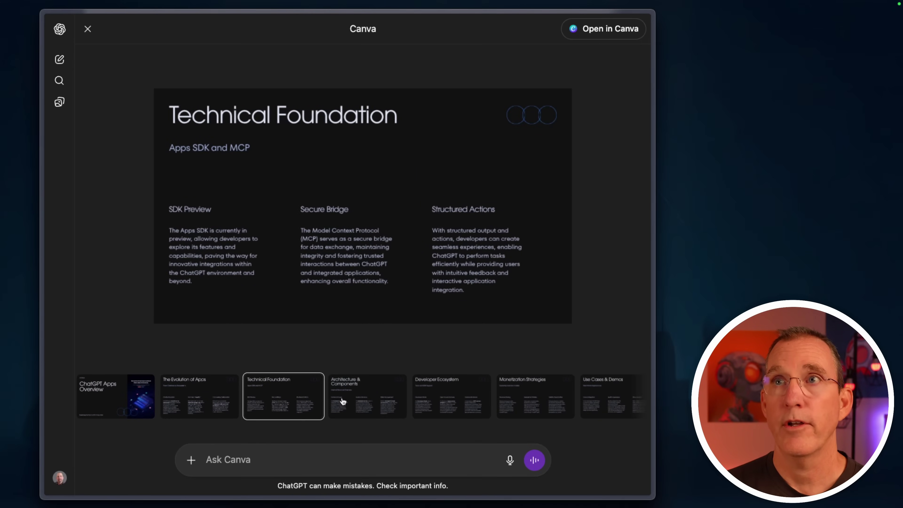
scroll(391, 397, right, 5)
click(473, 403)
click(560, 402)
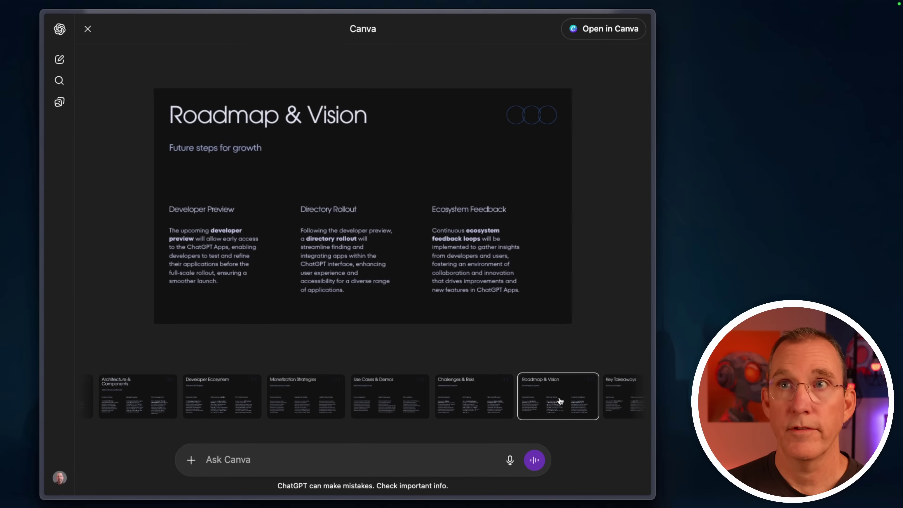
click(87, 30)
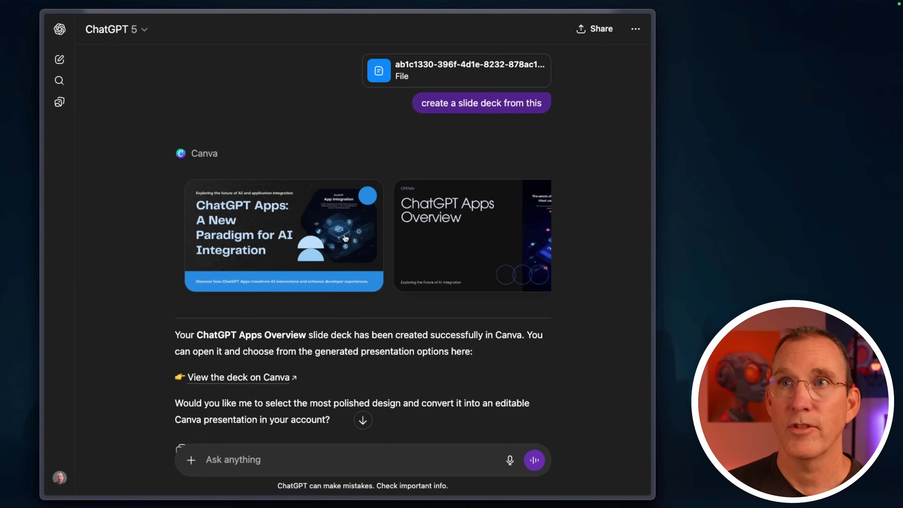
Step: Page through the A New Paradigm for AI Integration deck to Monetization Models and Advantages
click(344, 236)
click(370, 401)
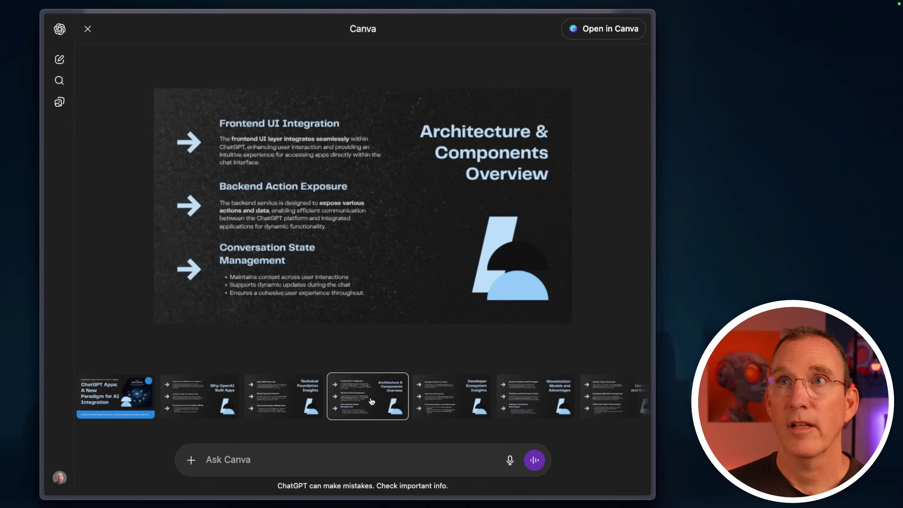
click(469, 403)
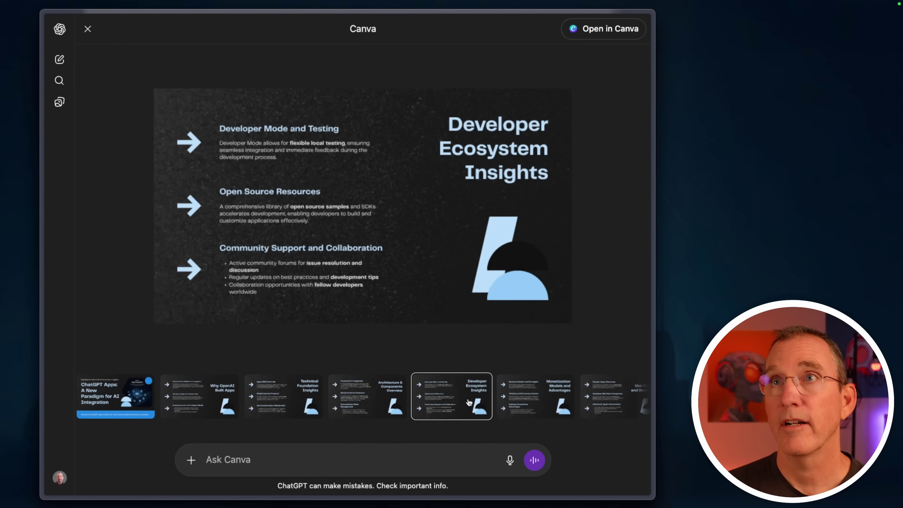
click(530, 405)
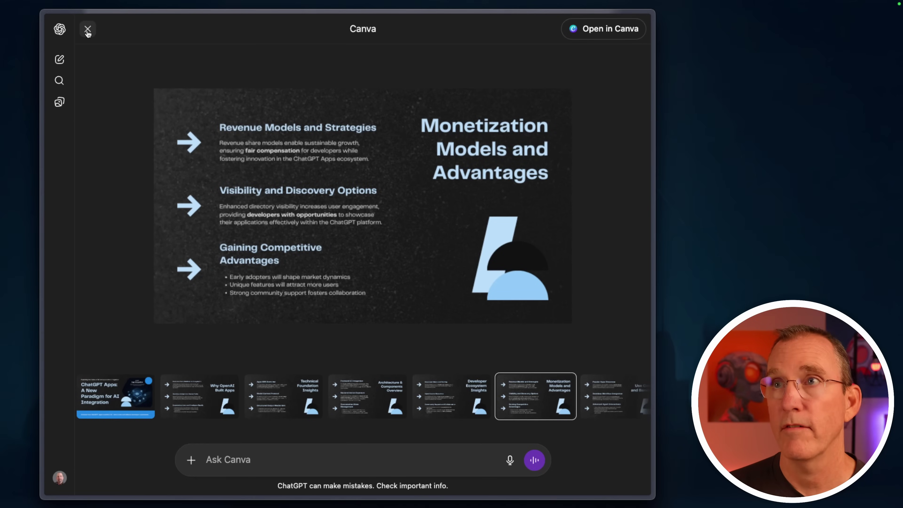
click(87, 30)
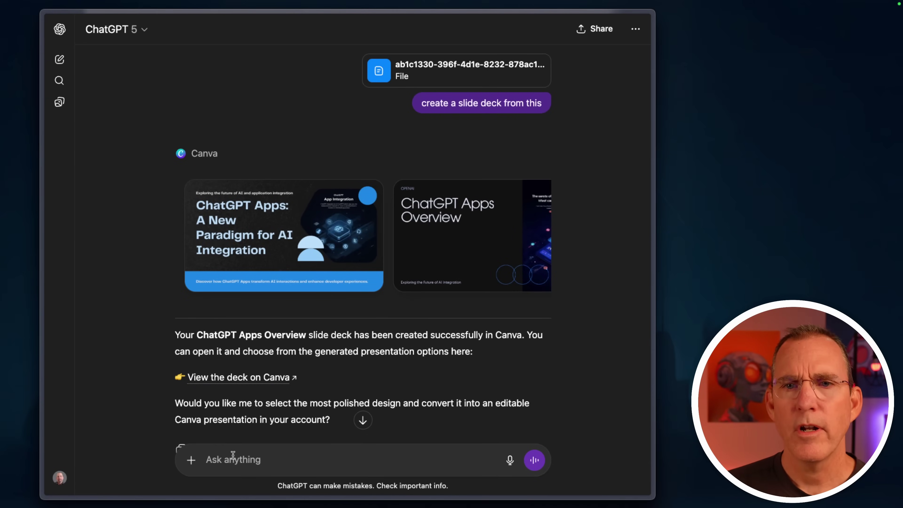
Step: Ask Canva for a dark theme with red highlights and browse the new designs
text(I want a dark theme with red highlights.)
key(Return)
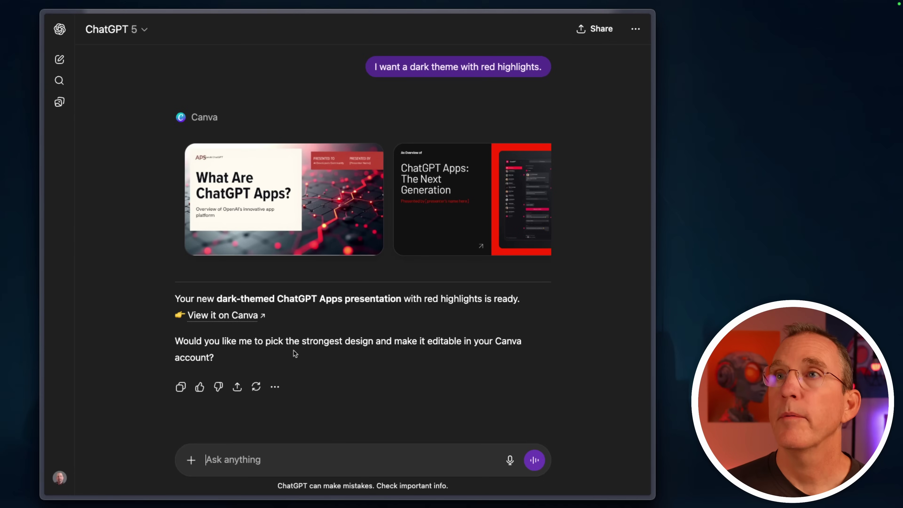
scroll(342, 216, right, 5)
scroll(342, 217, left, 3)
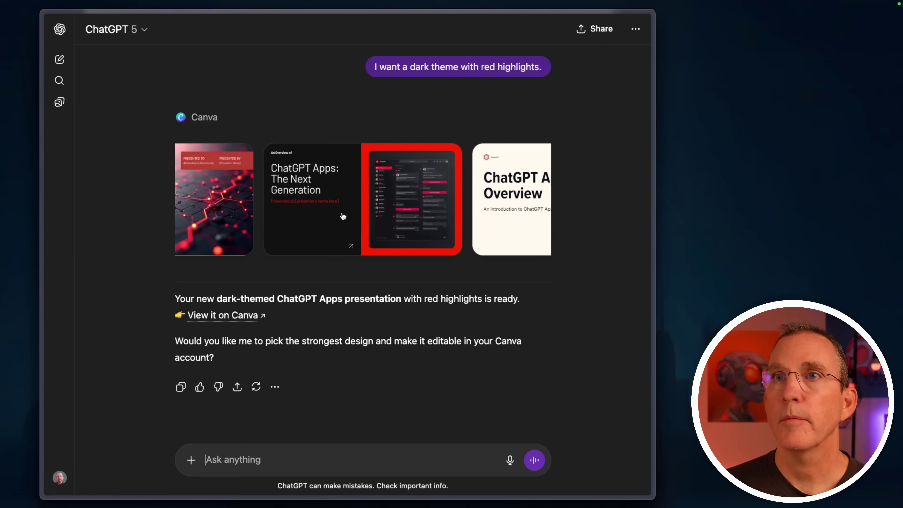
scroll(342, 216, left, 4)
Step: Open The Next Generation deck and view slides from Monetization Models Overview to Why OpenAI Built Apps
click(446, 209)
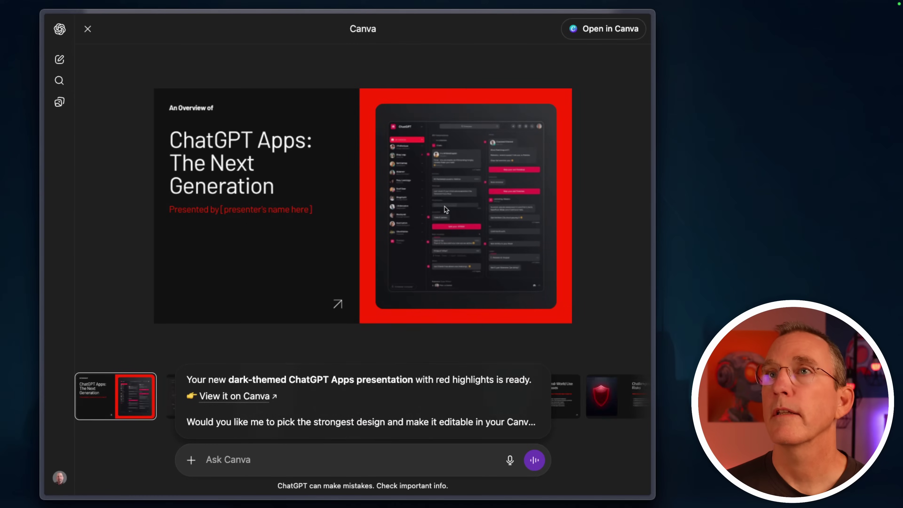
click(548, 396)
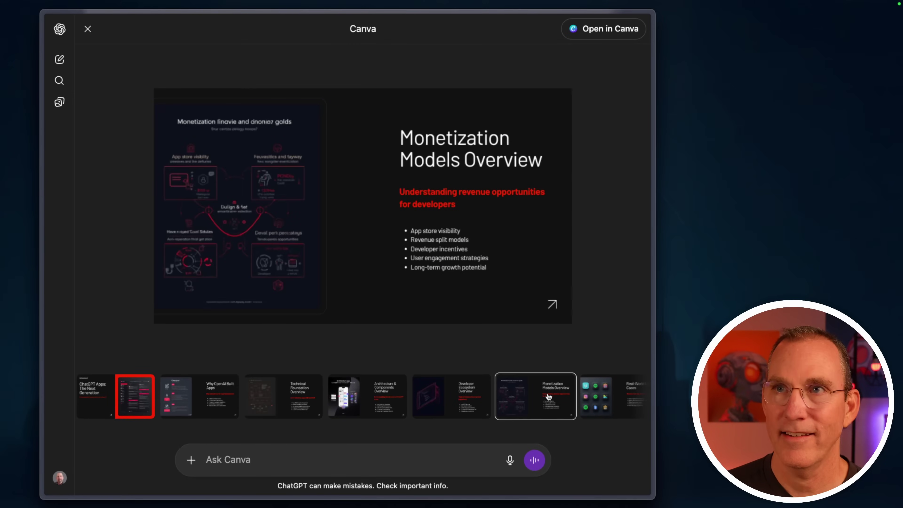
click(367, 395)
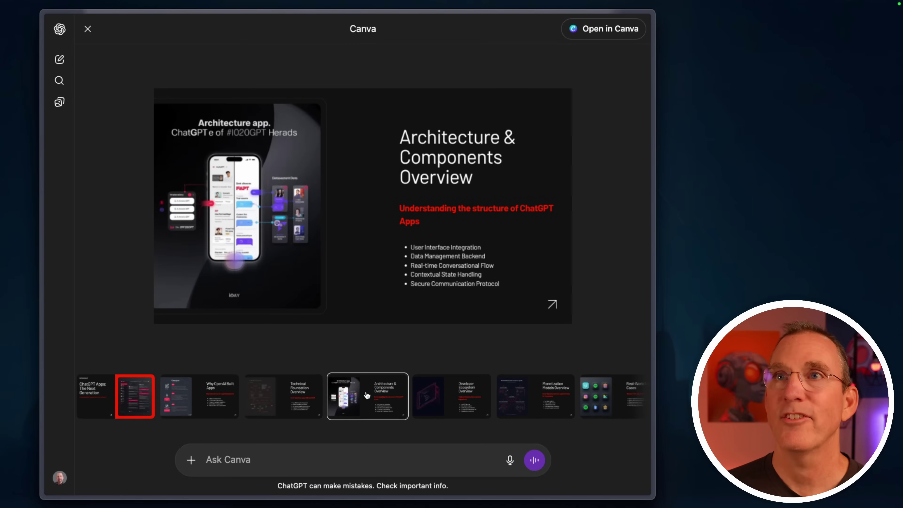
click(291, 403)
click(221, 408)
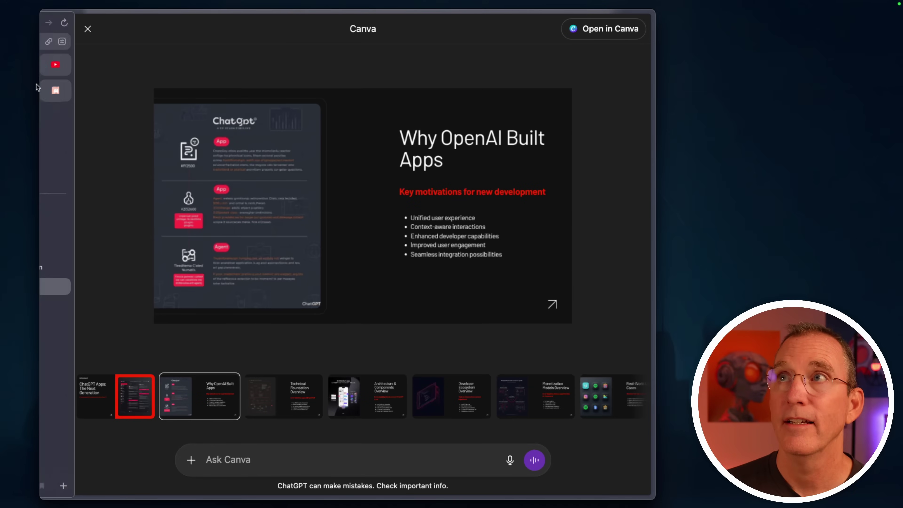
click(87, 29)
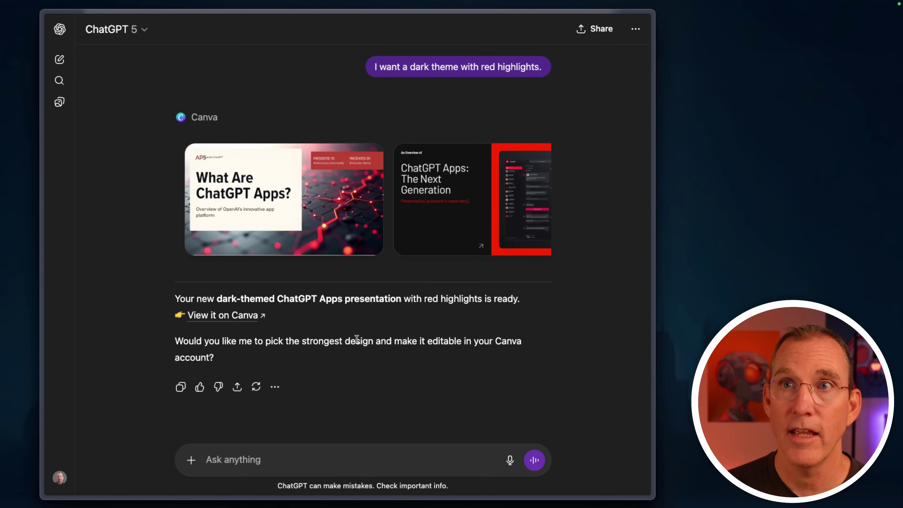